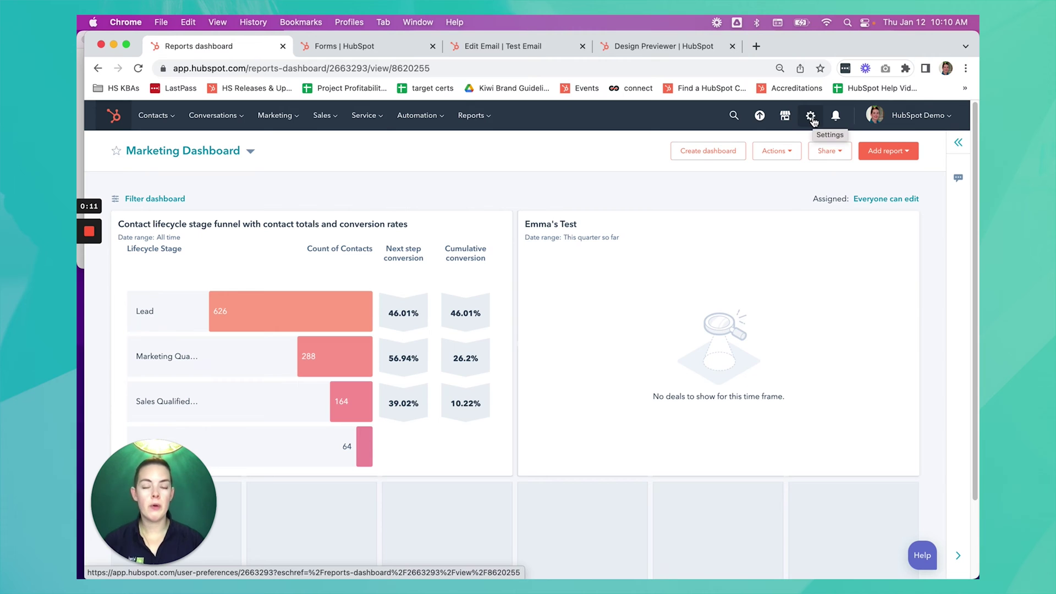
Step: Open Marketing > Email settings, view Subscription Types, and start a new subscription type
click(811, 116)
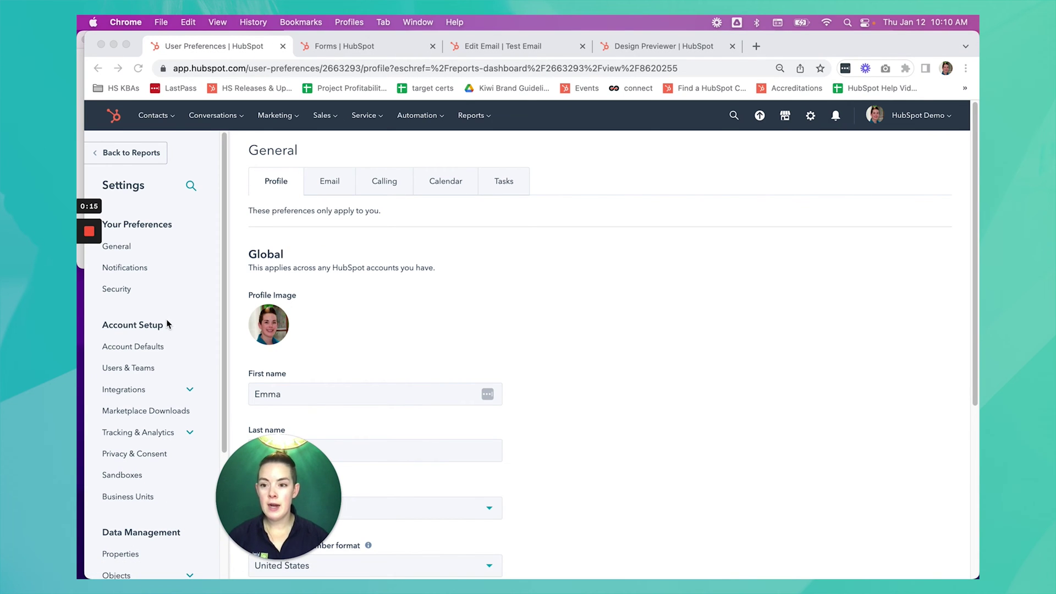
scroll(163, 312, down, 5)
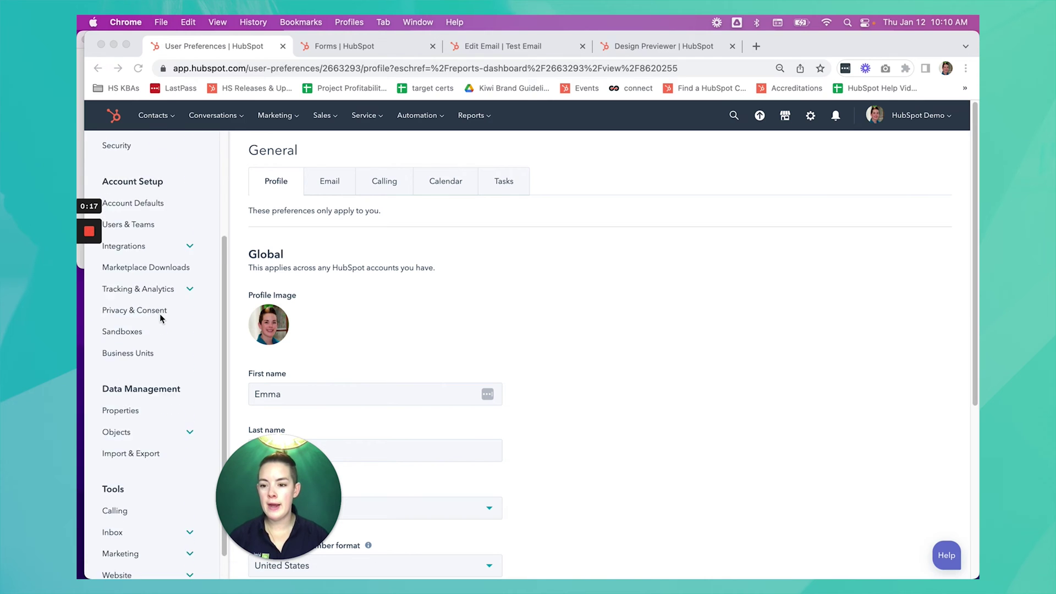
scroll(160, 314, down, 6)
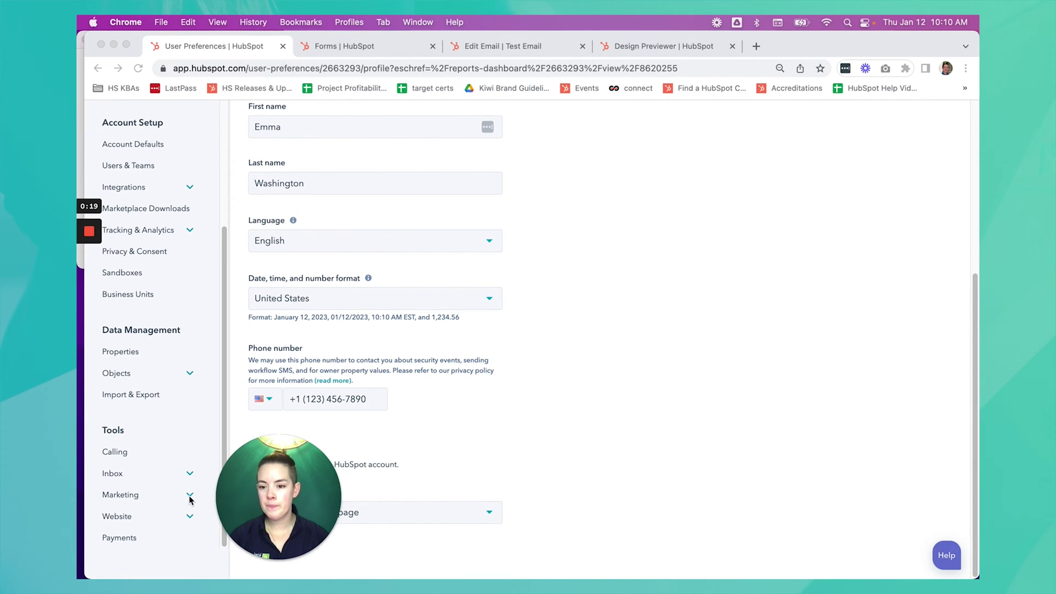
click(190, 499)
scroll(189, 428, down, 3)
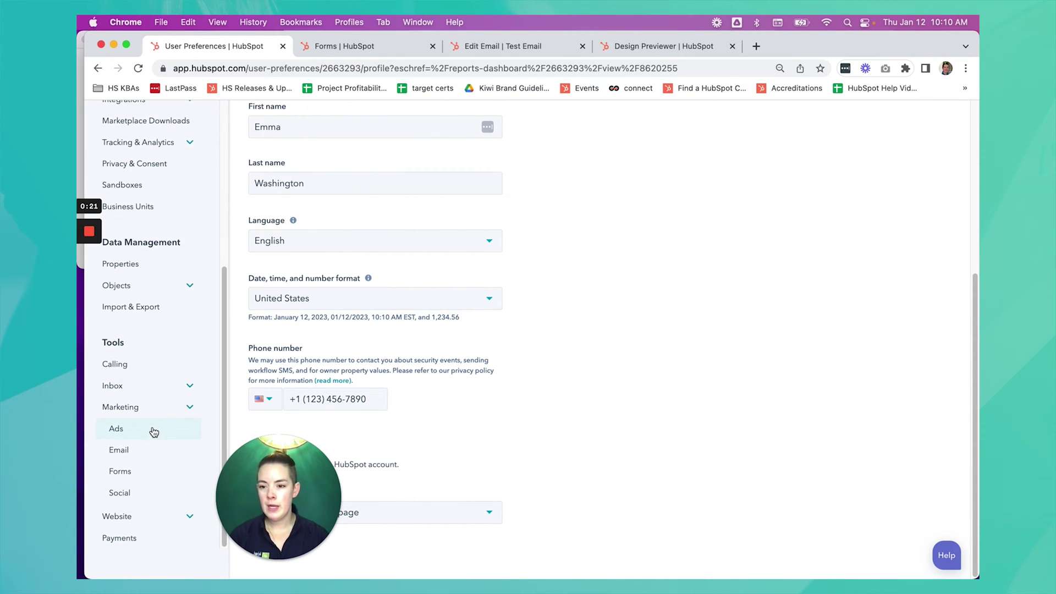
click(130, 447)
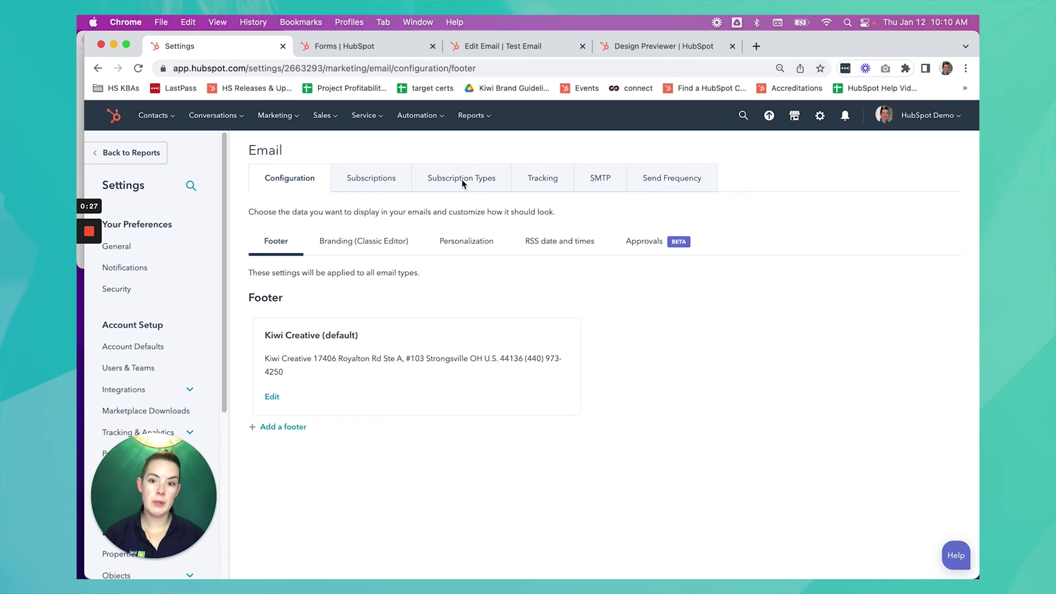
click(462, 179)
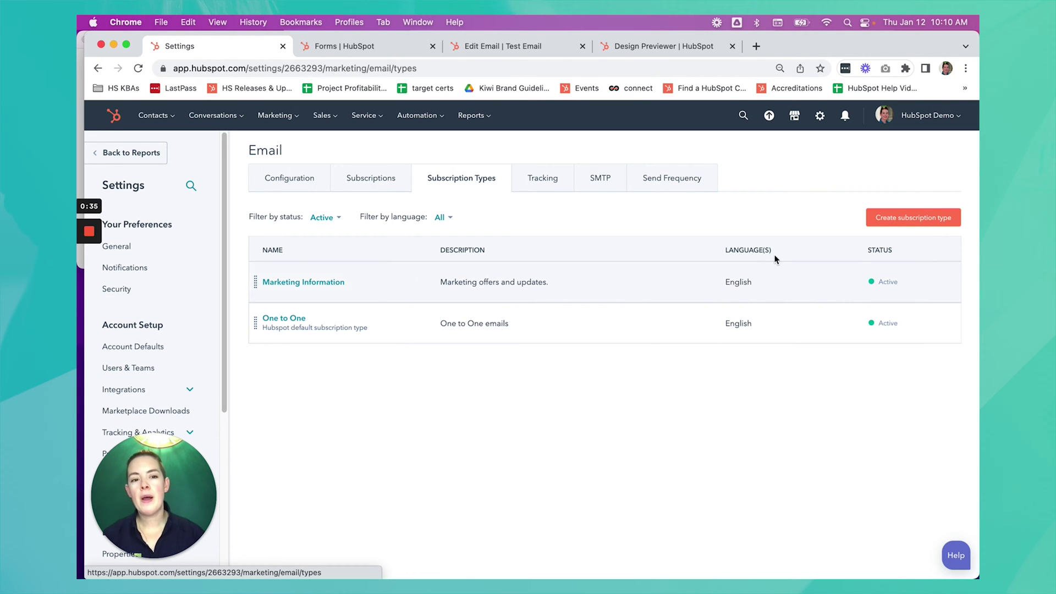
click(892, 219)
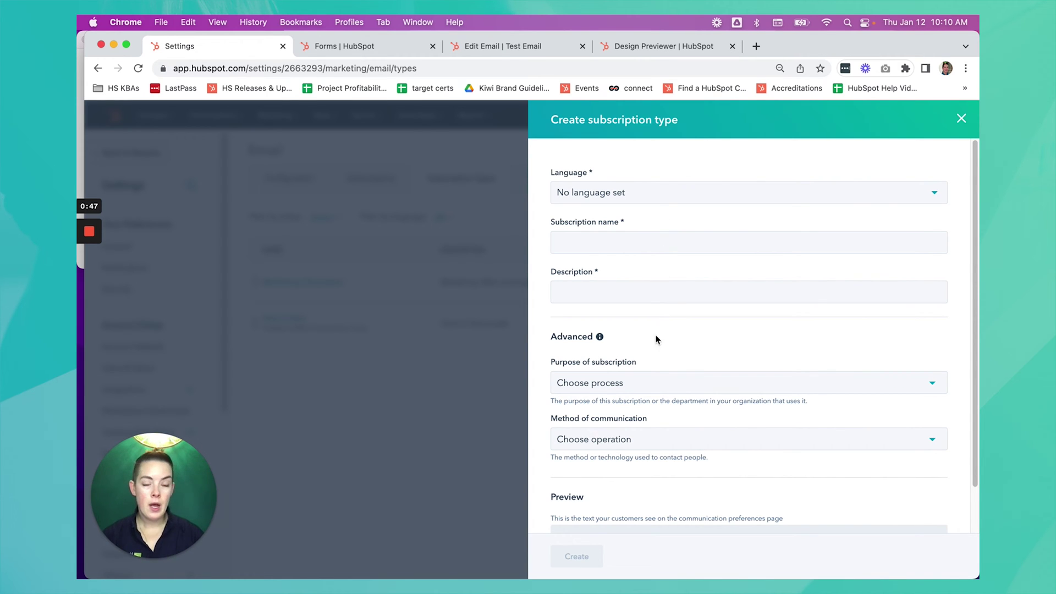
Step: Set the new subscription type's language to English - United States
scroll(638, 379, down, 1)
scroll(637, 375, down, 1)
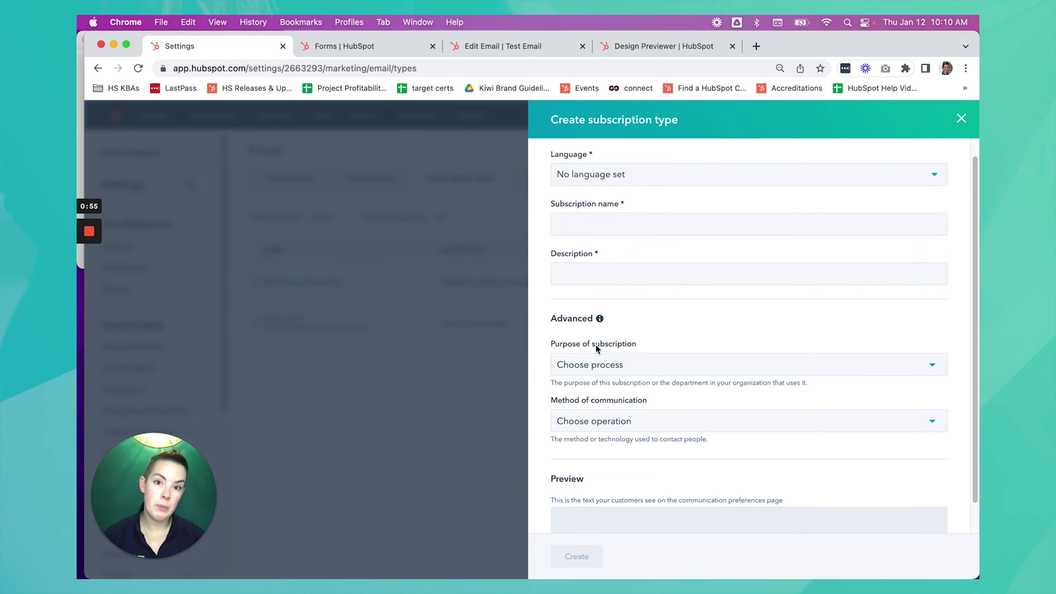
scroll(640, 328, up, 1)
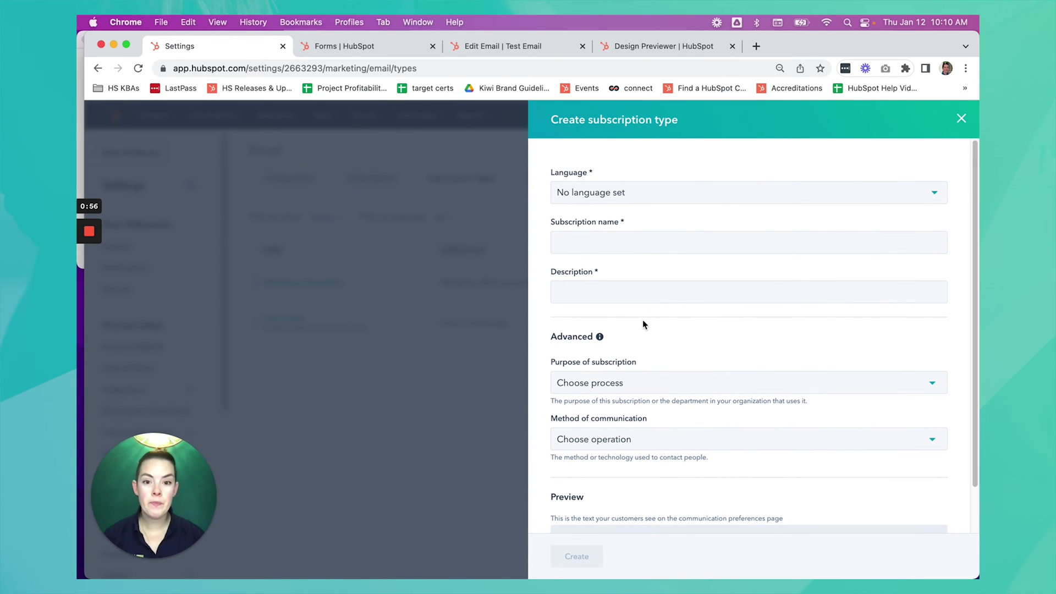
click(660, 204)
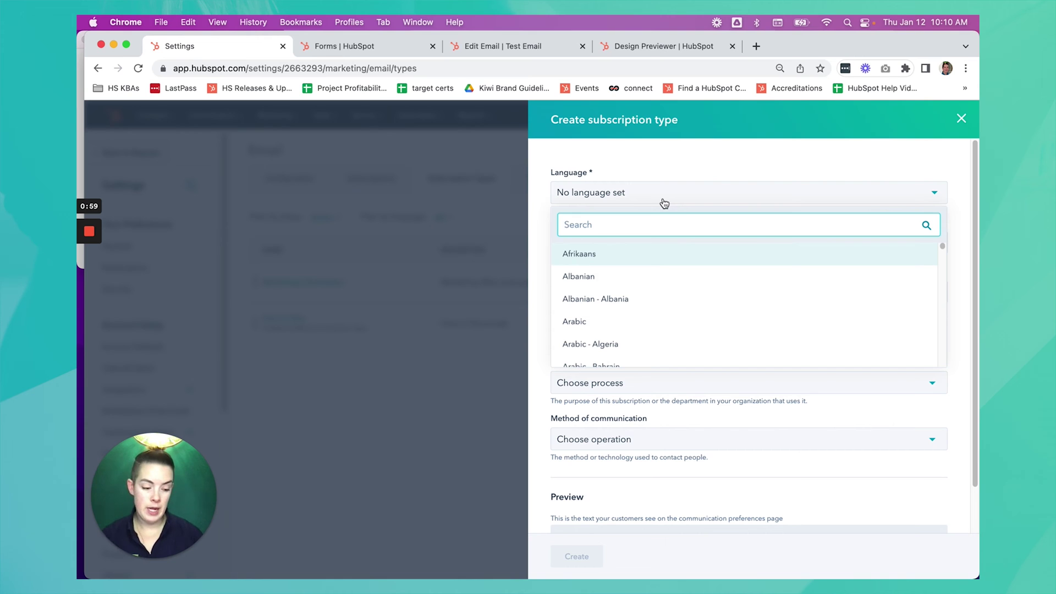
text(united)
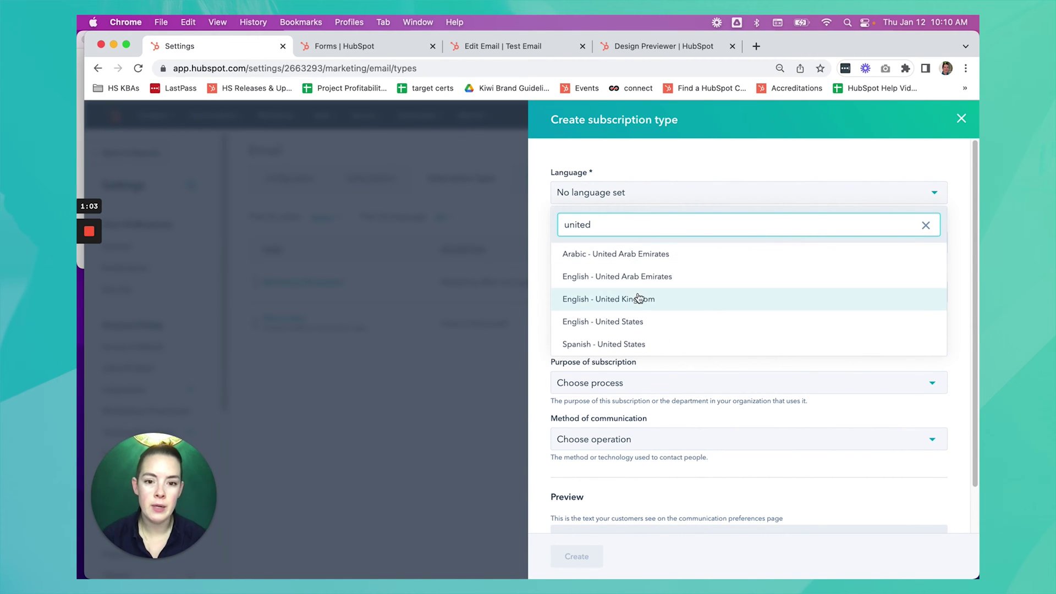
click(660, 326)
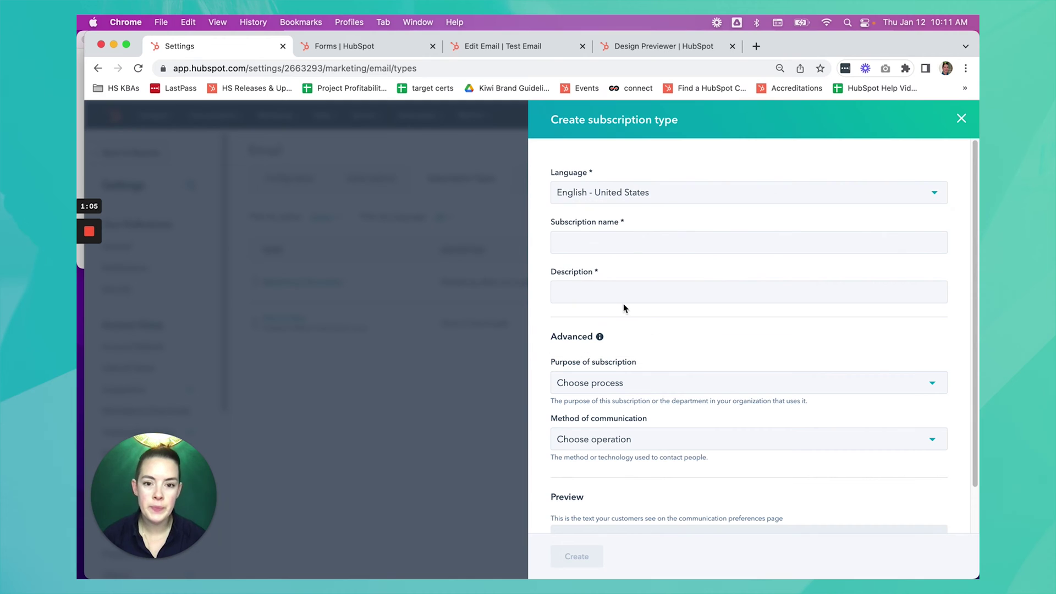
click(632, 242)
Step: Name it Event Updates, described 'As needed event updates like Kiwi Creative webinars and trade shows.'
text(Even)
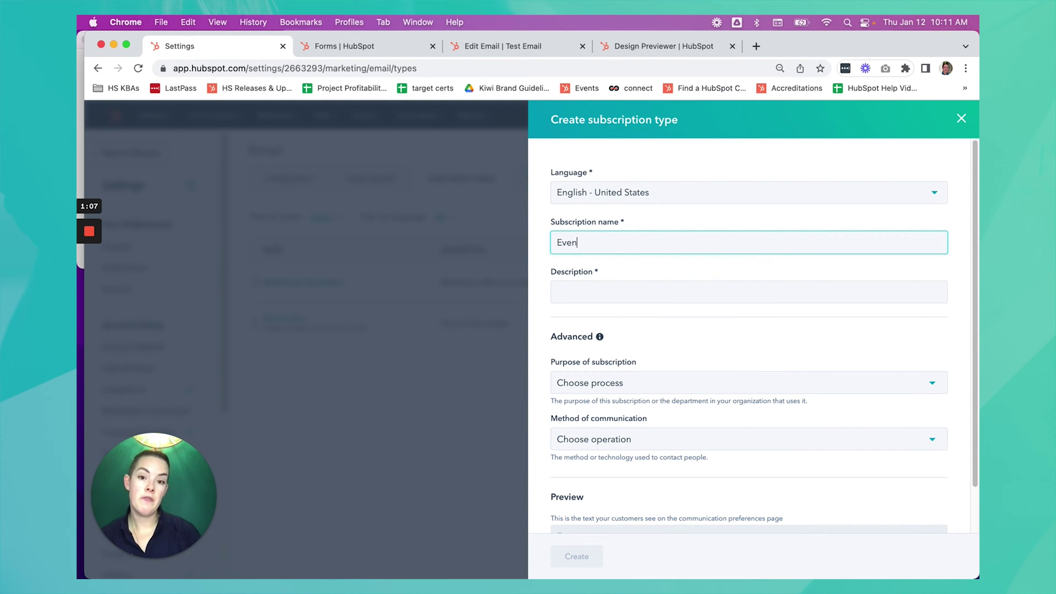
text(t Updates)
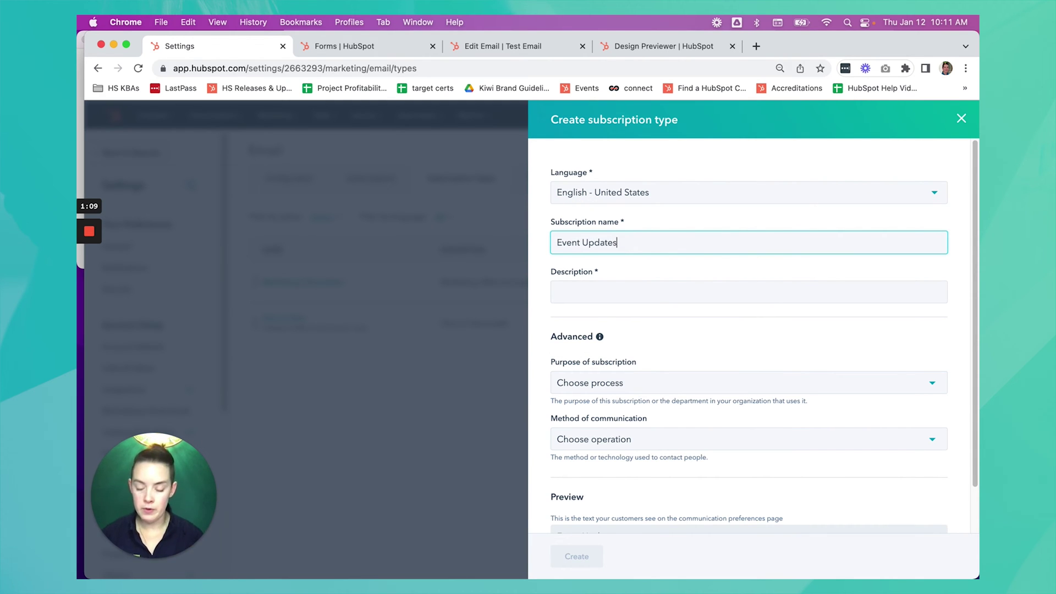
click(607, 282)
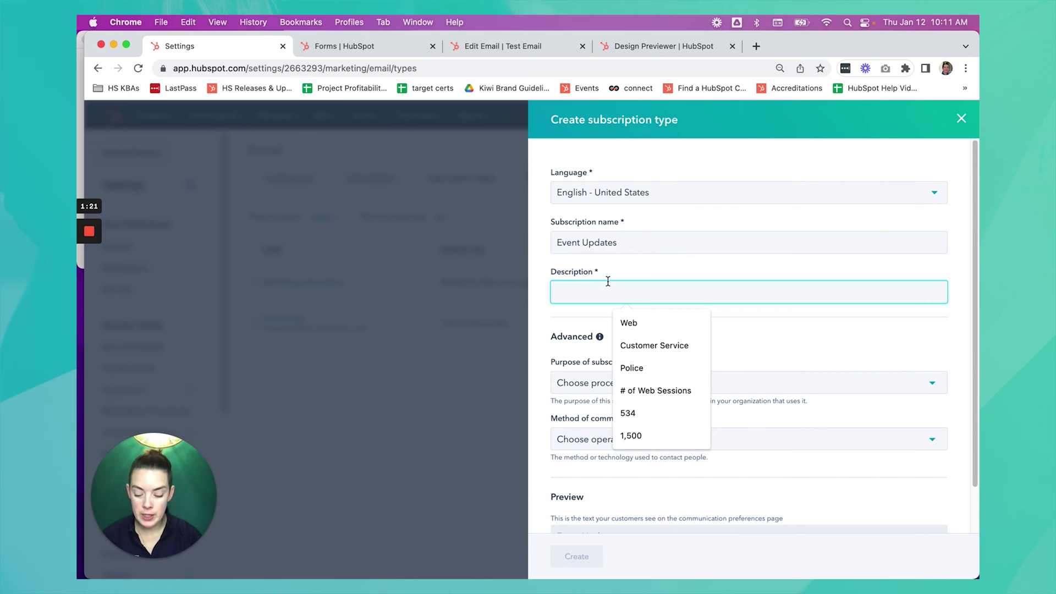
text(As needed eve)
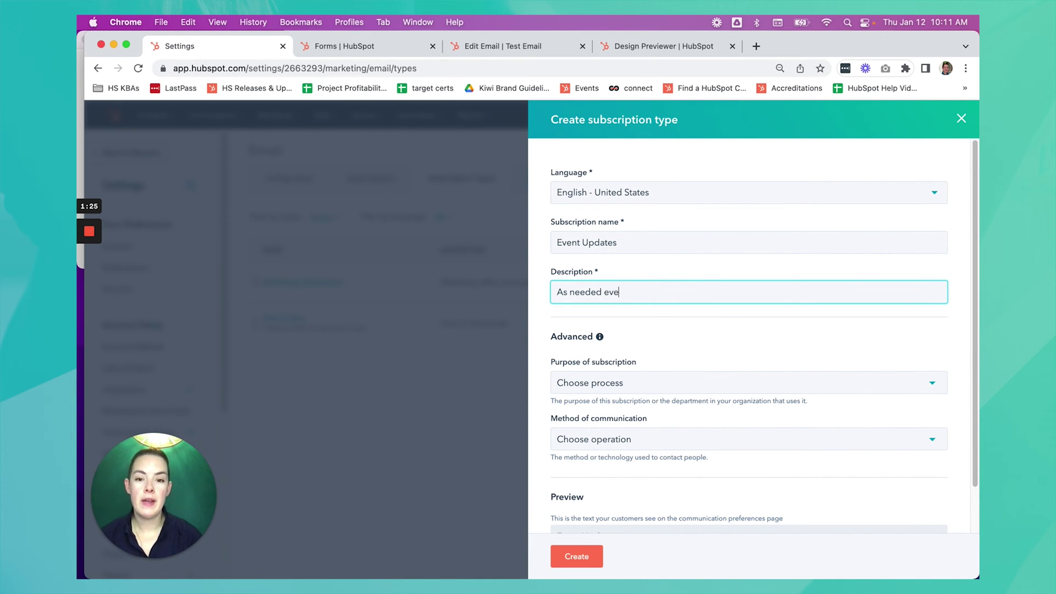
text(nt updates)
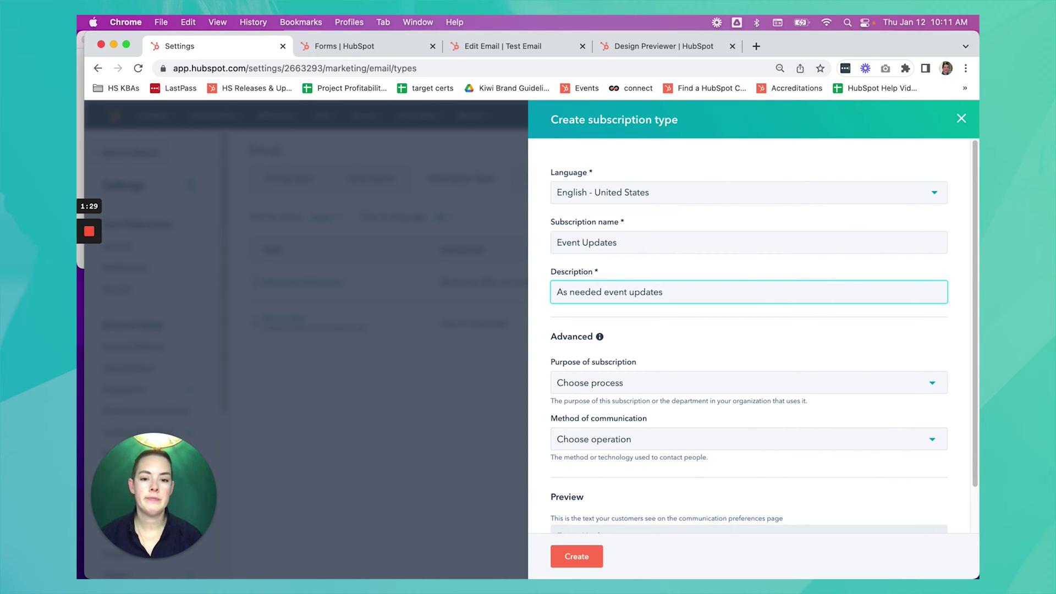
text( like)
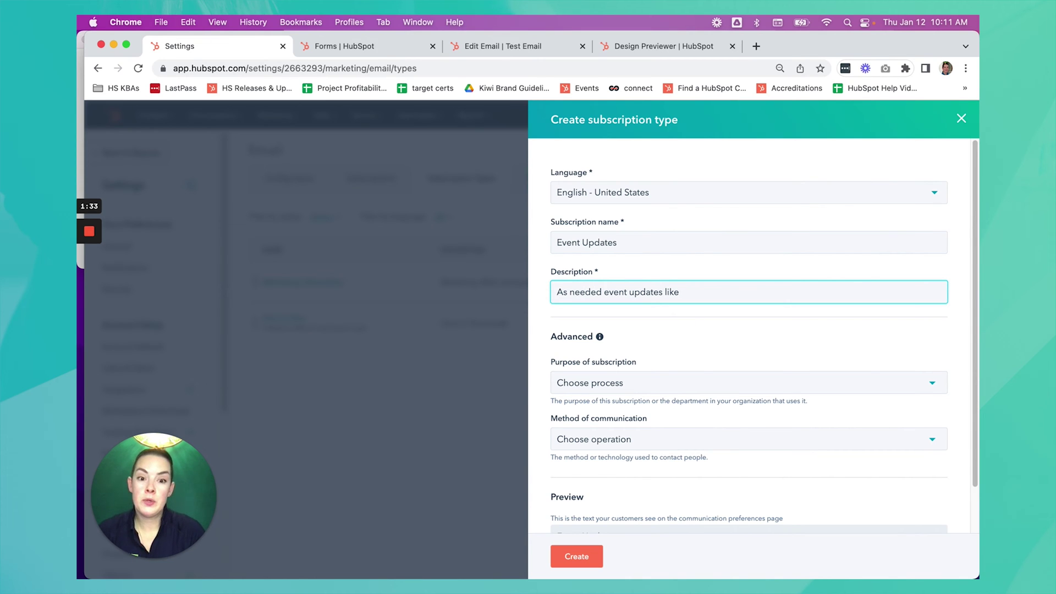
text( Kiwi C)
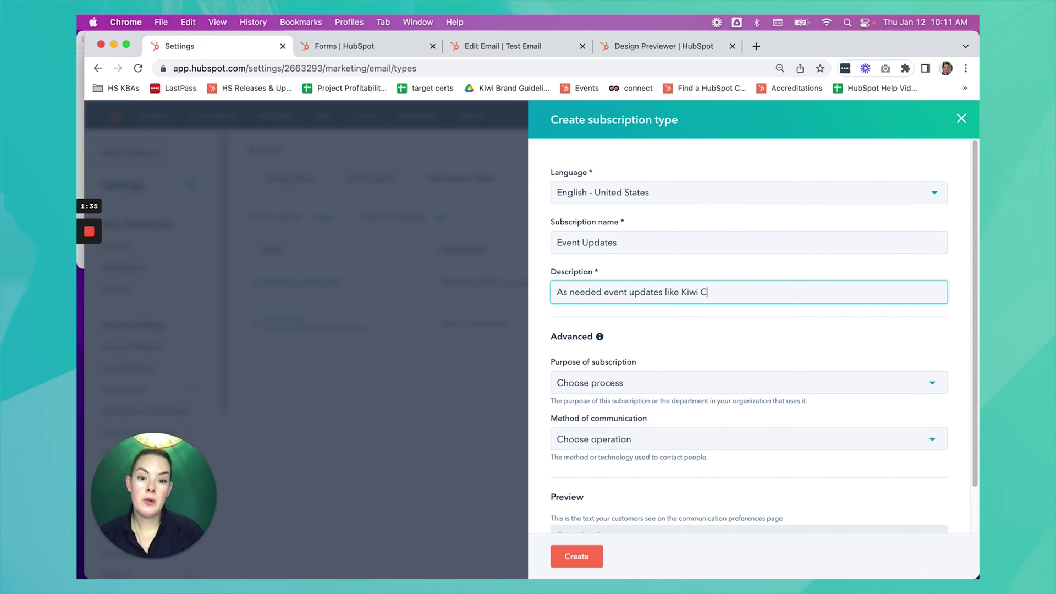
text(reative webinars)
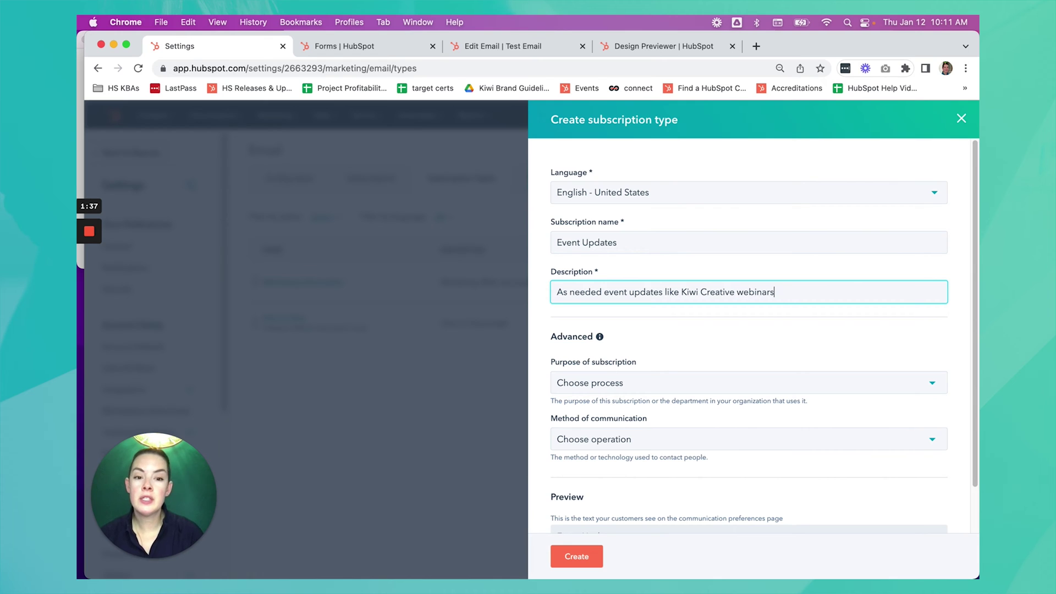
text( and)
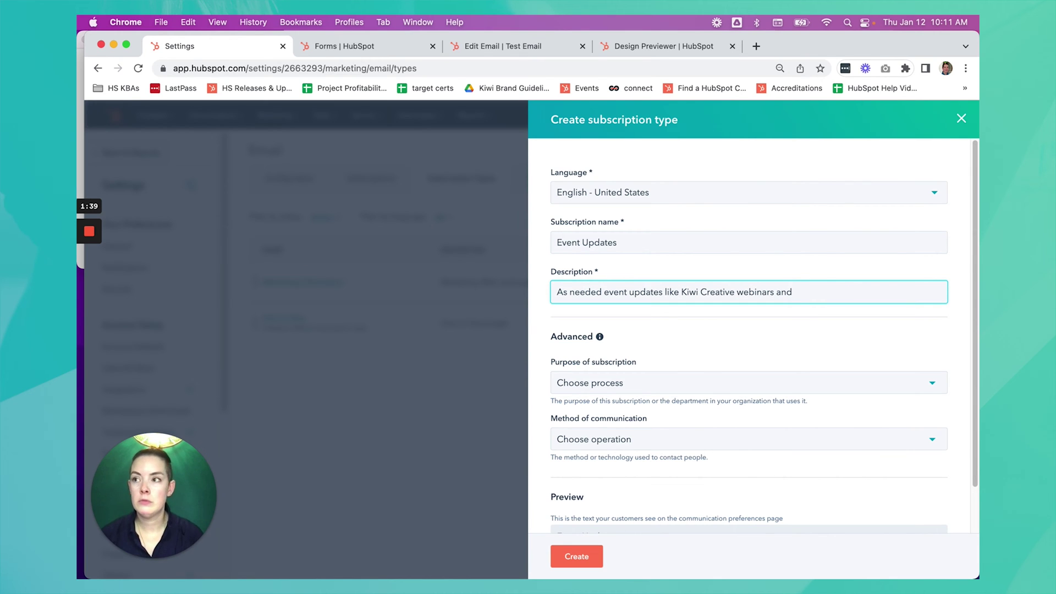
text( trade shows.)
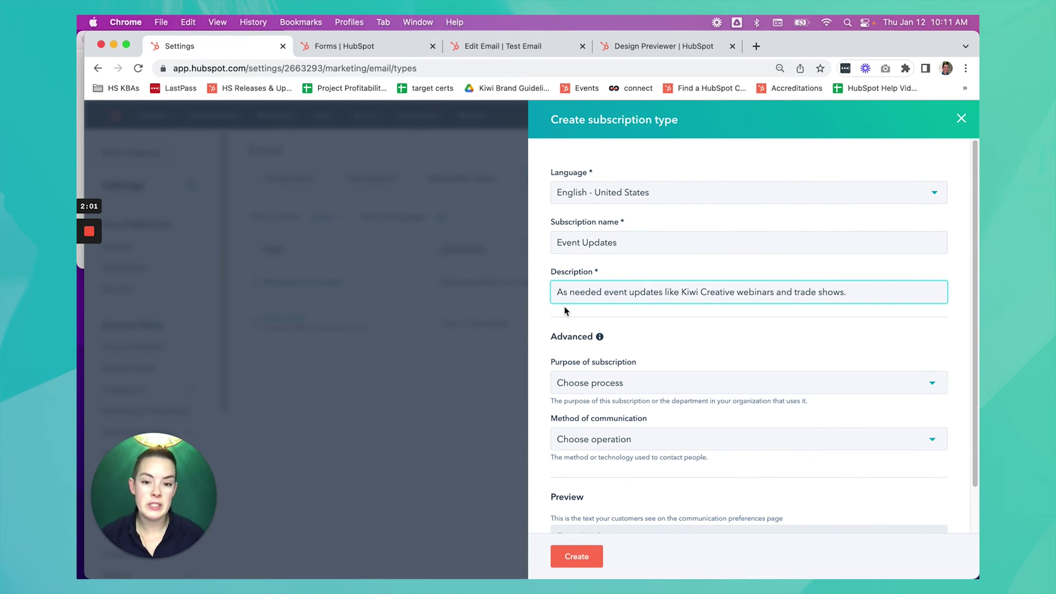
Step: Set purpose to Marketing and method to Email, then create the subscription type
click(644, 388)
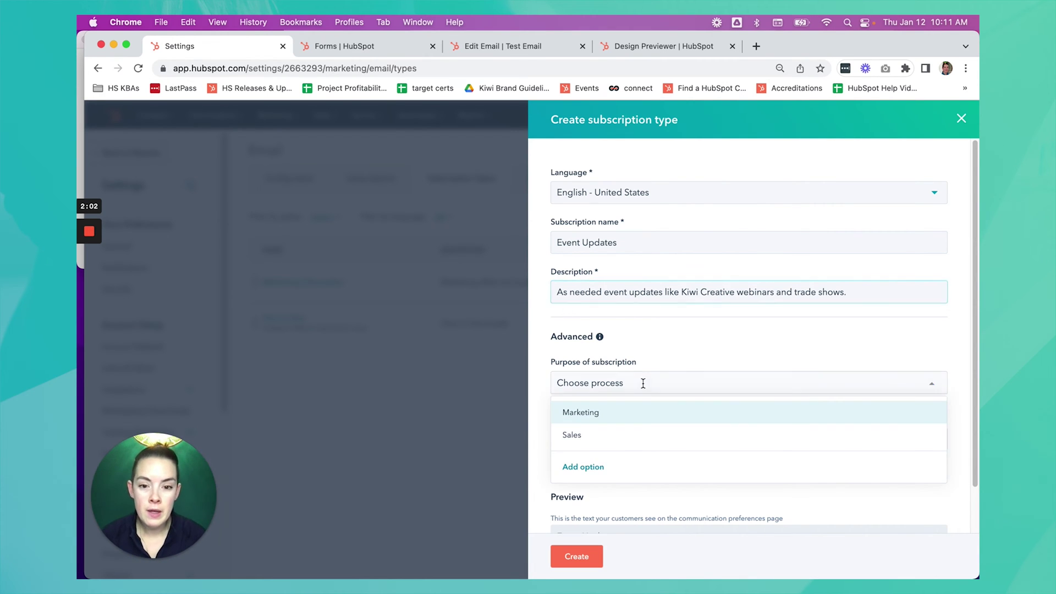
click(605, 417)
click(605, 438)
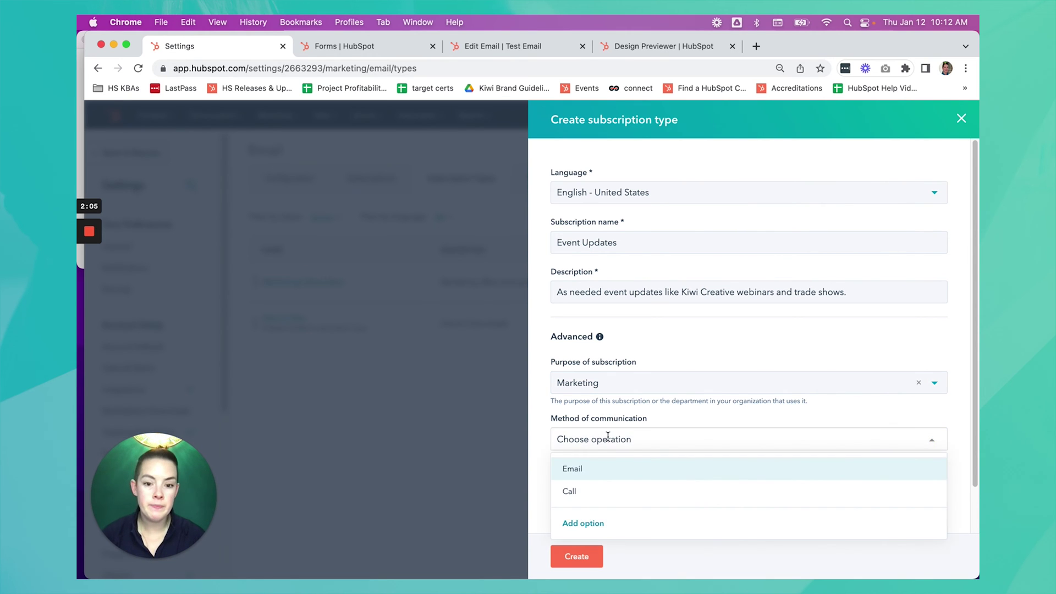
click(604, 472)
scroll(688, 444, down, 2)
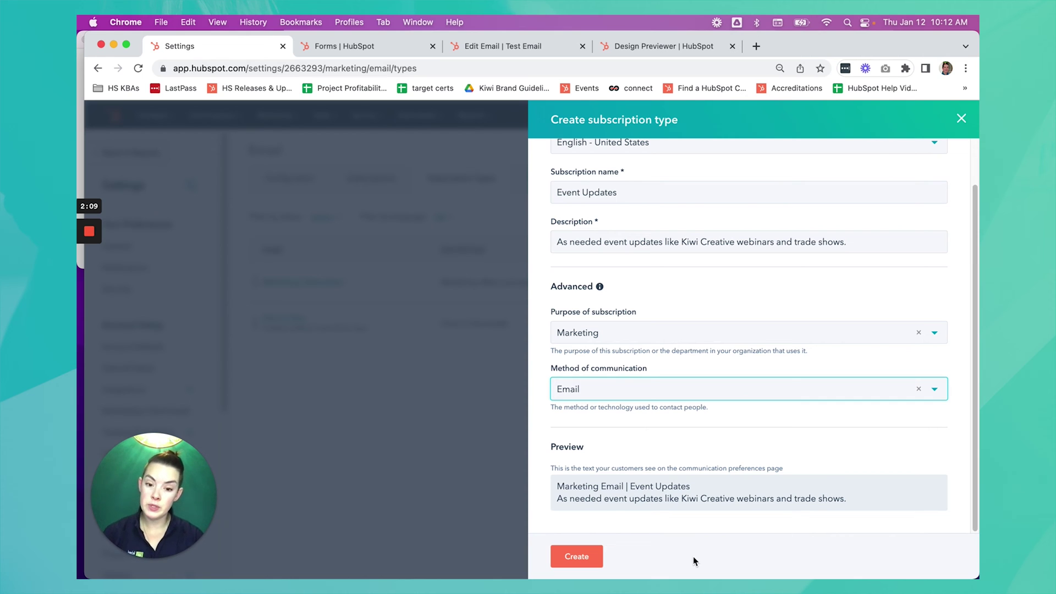
click(576, 556)
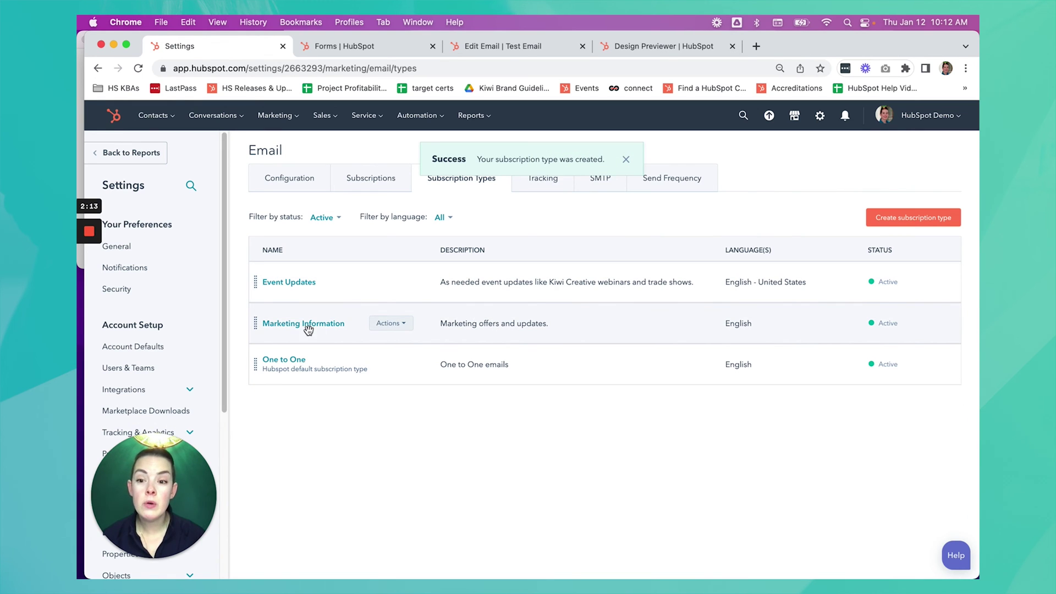
Step: Rename Marketing Information to Newsletter, describe it as a monthly company-updates and industry-trends newsletter, and save
click(388, 324)
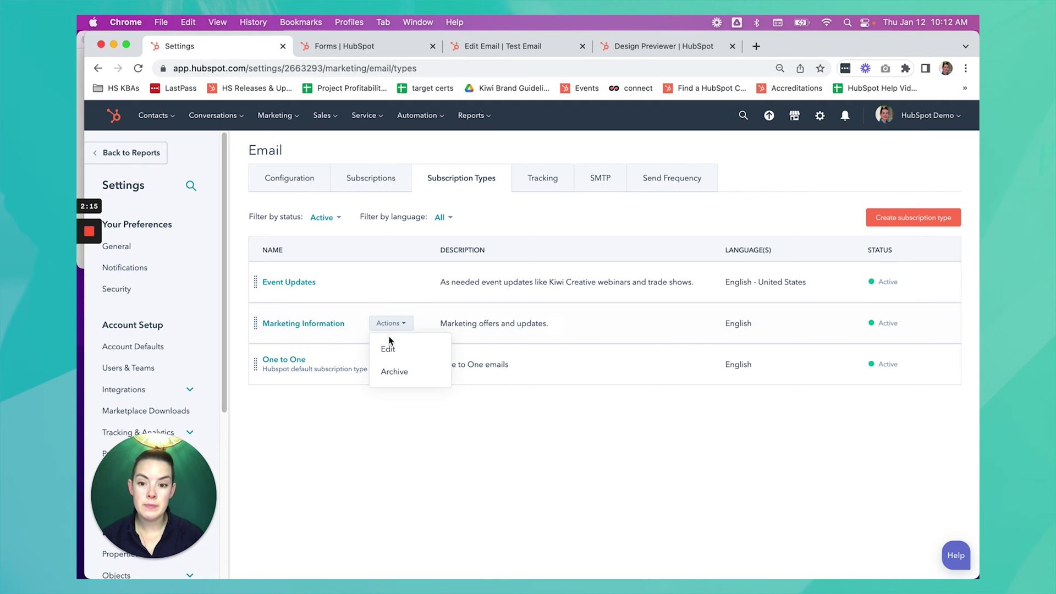
click(386, 345)
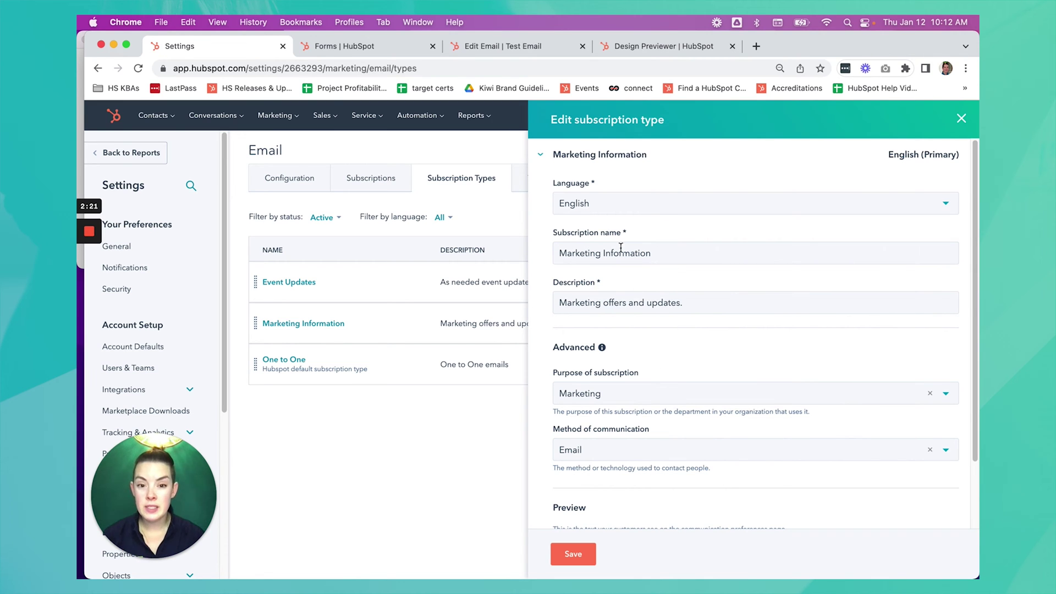
double_click(586, 255)
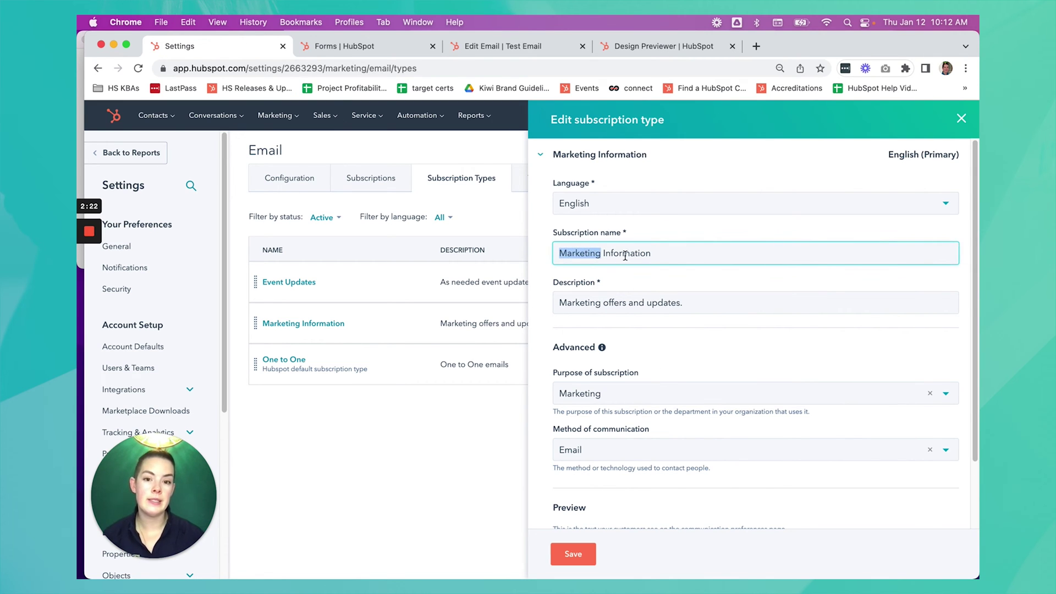
click(654, 255)
drag(673, 253, 558, 254)
text(Newsletter)
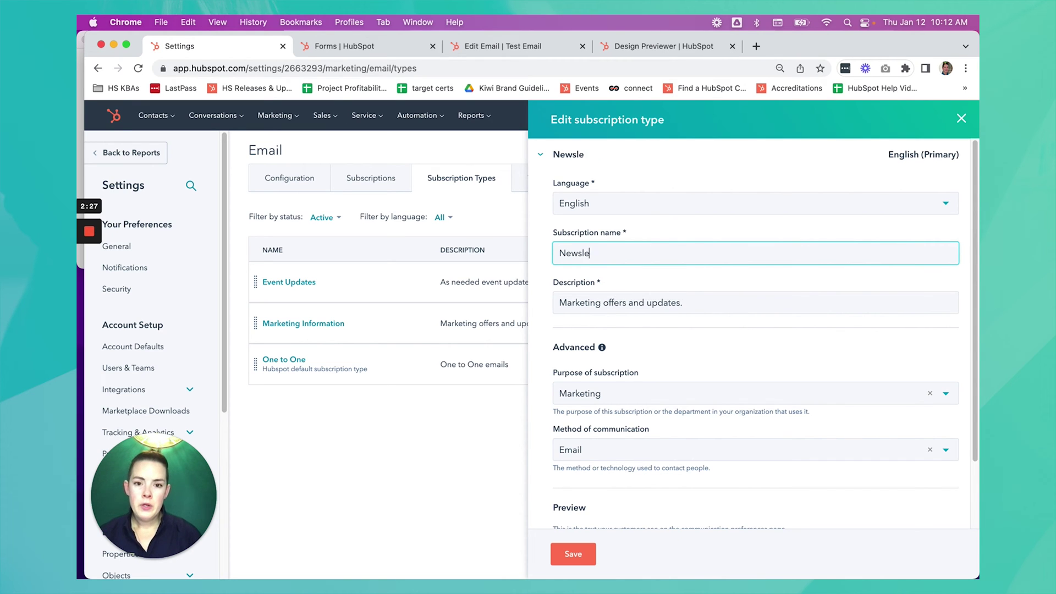
key(Tab)
text(Mon)
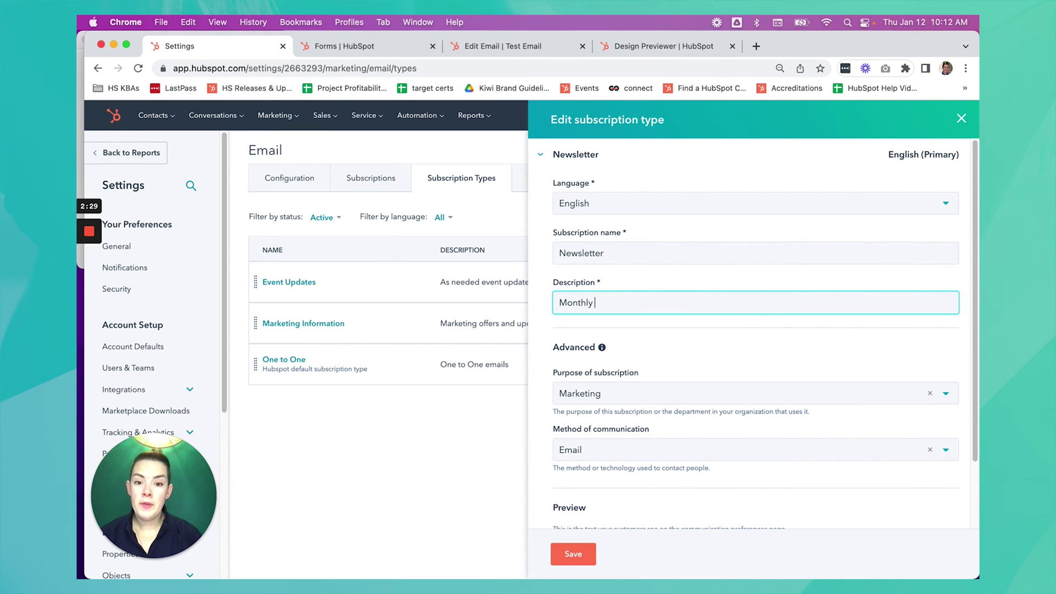
text(thly)
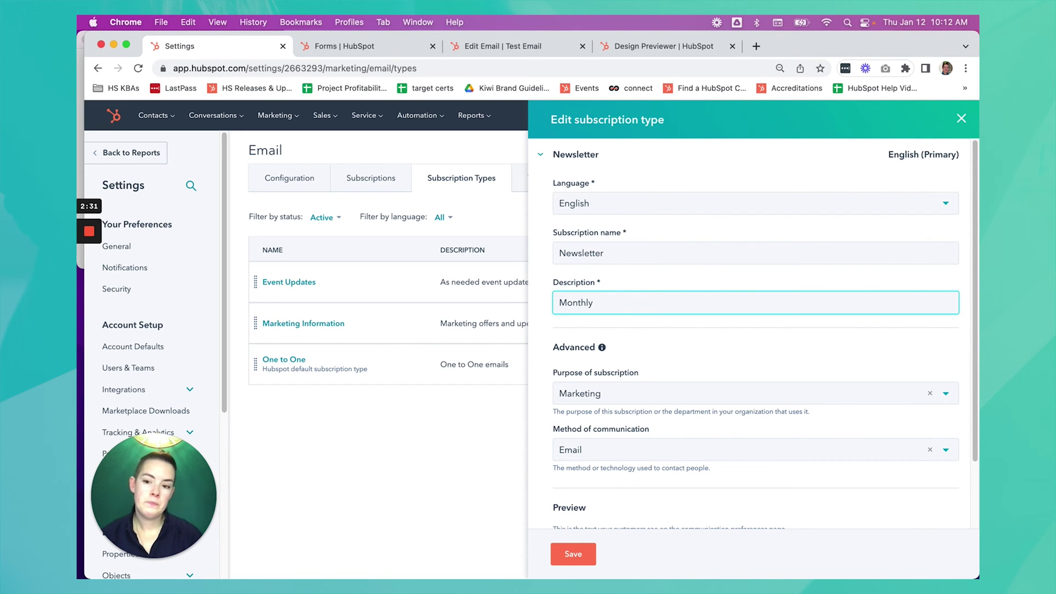
text( newsletter containin)
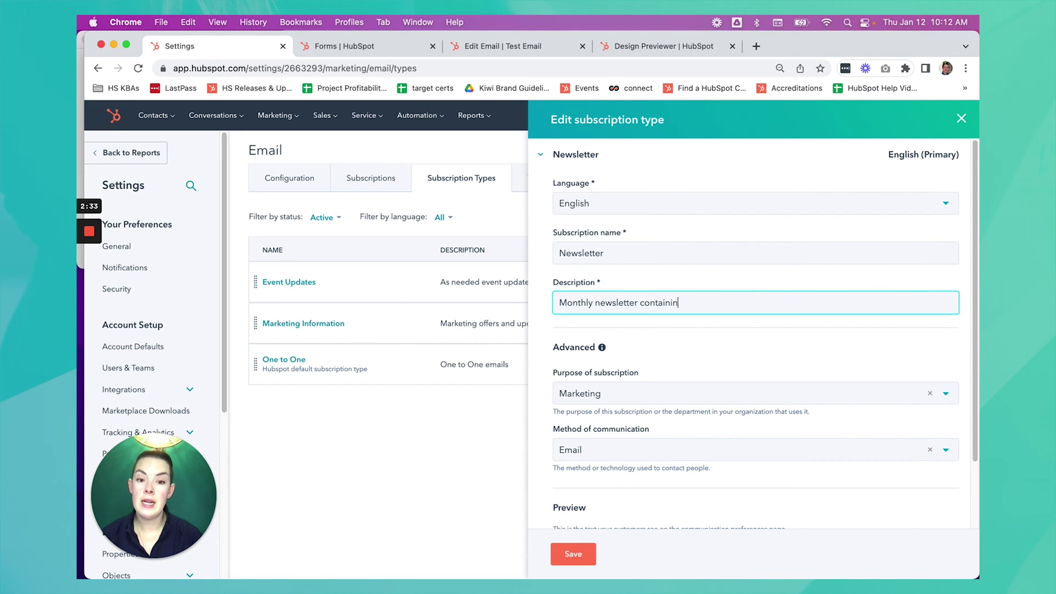
text(g company updates)
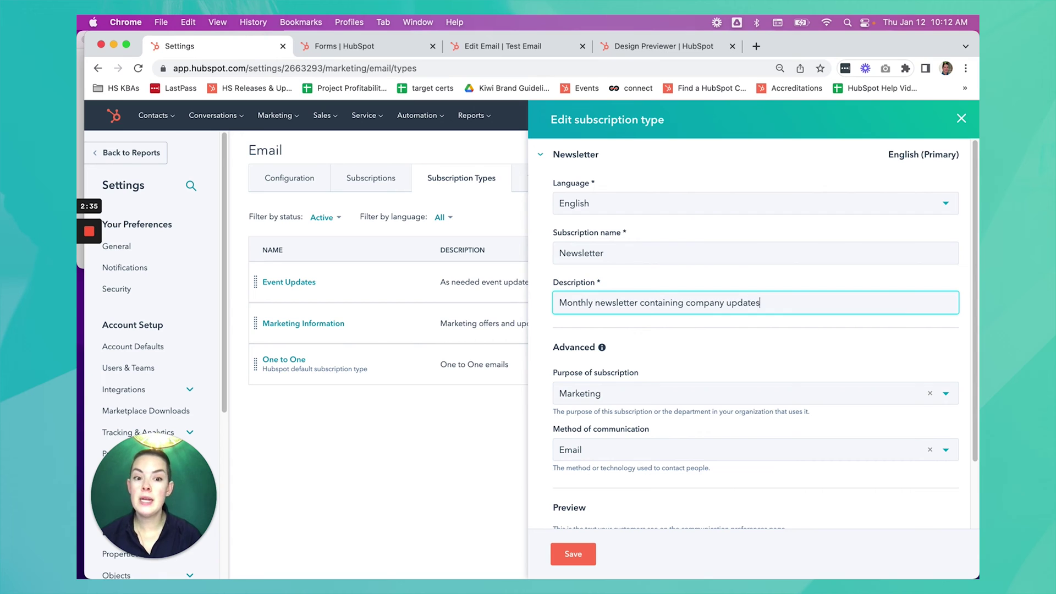
text( and indust)
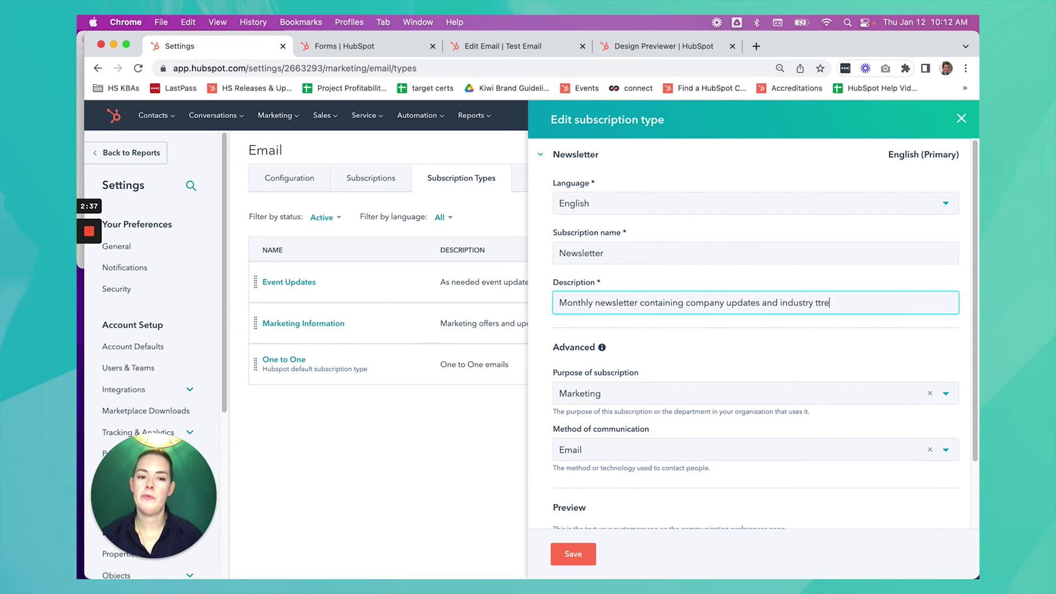
text(ry trends.)
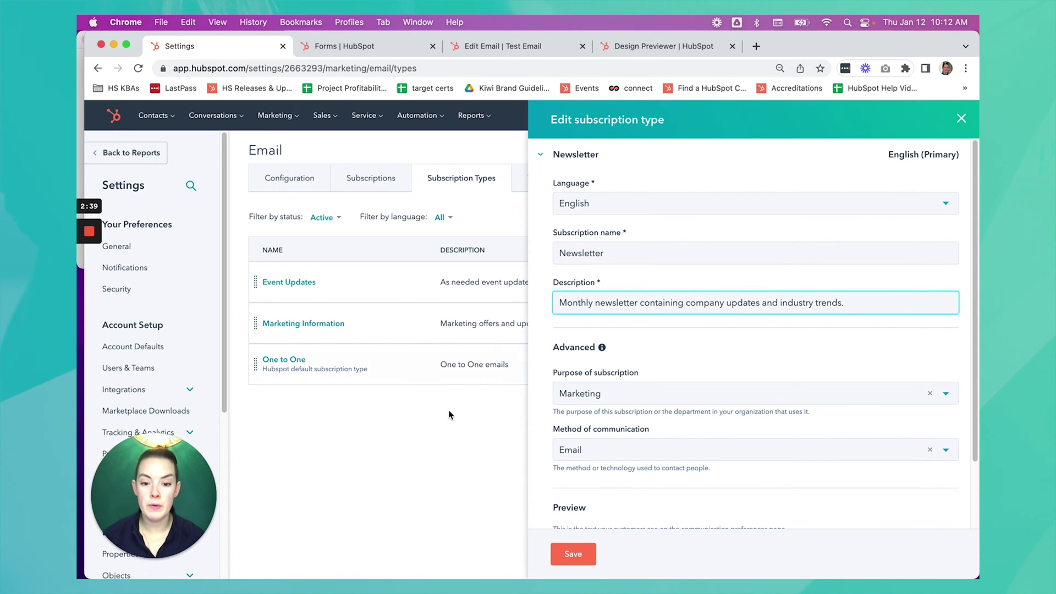
scroll(644, 413, down, 3)
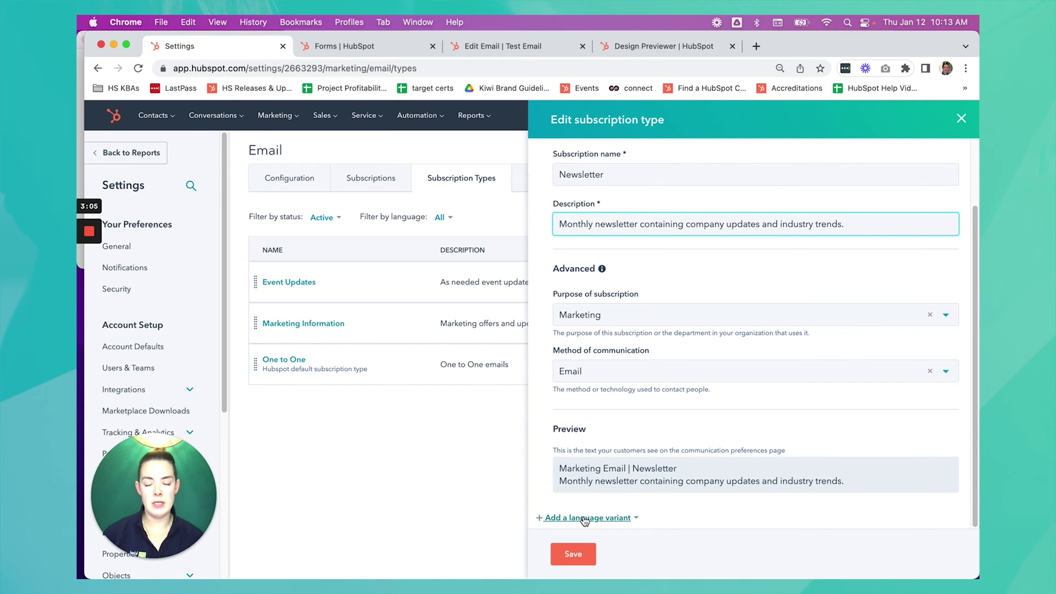
click(573, 553)
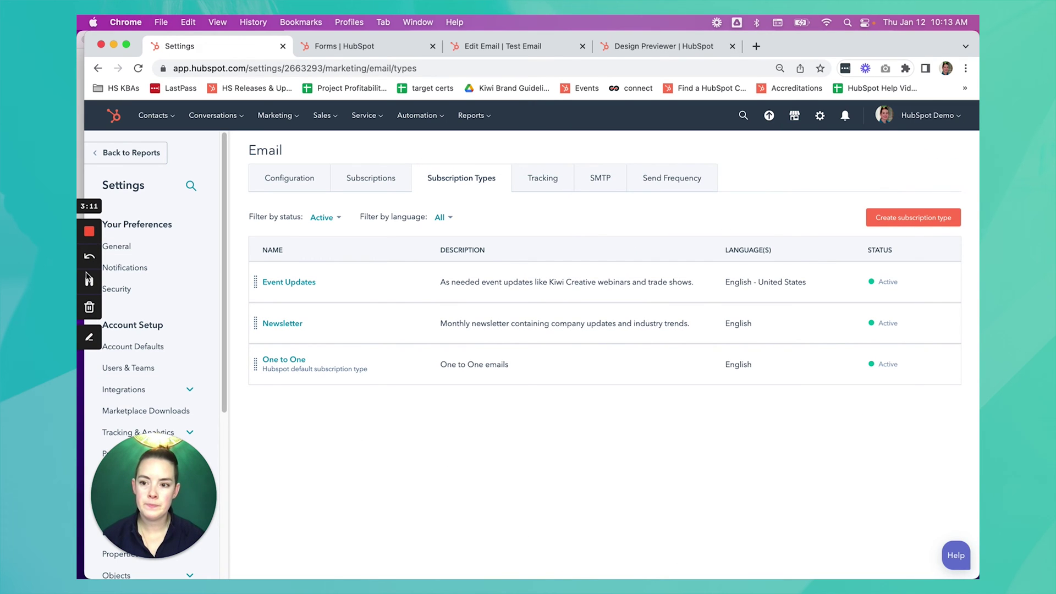
click(89, 284)
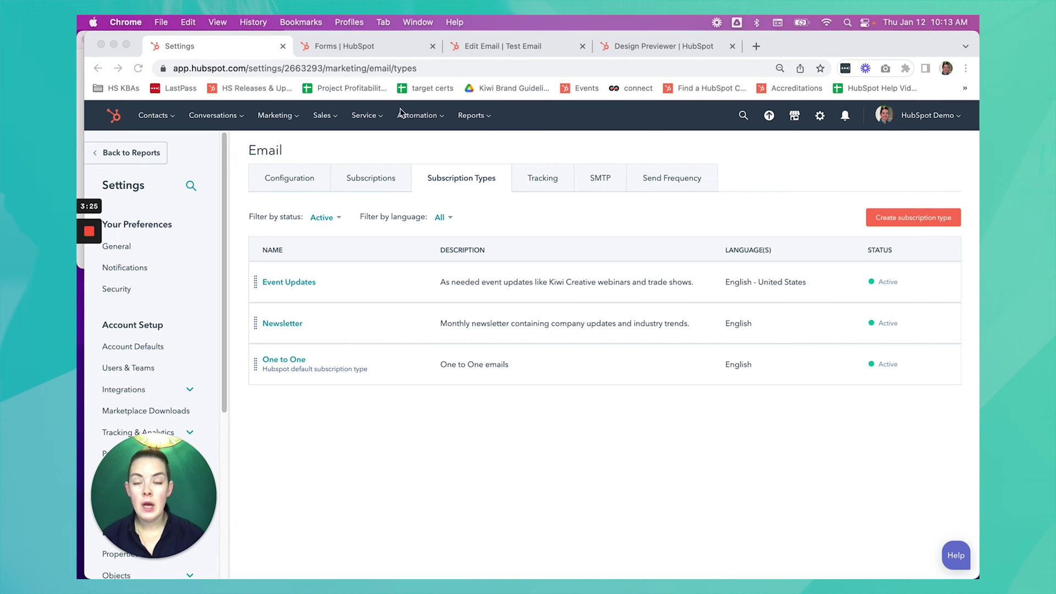
click(510, 48)
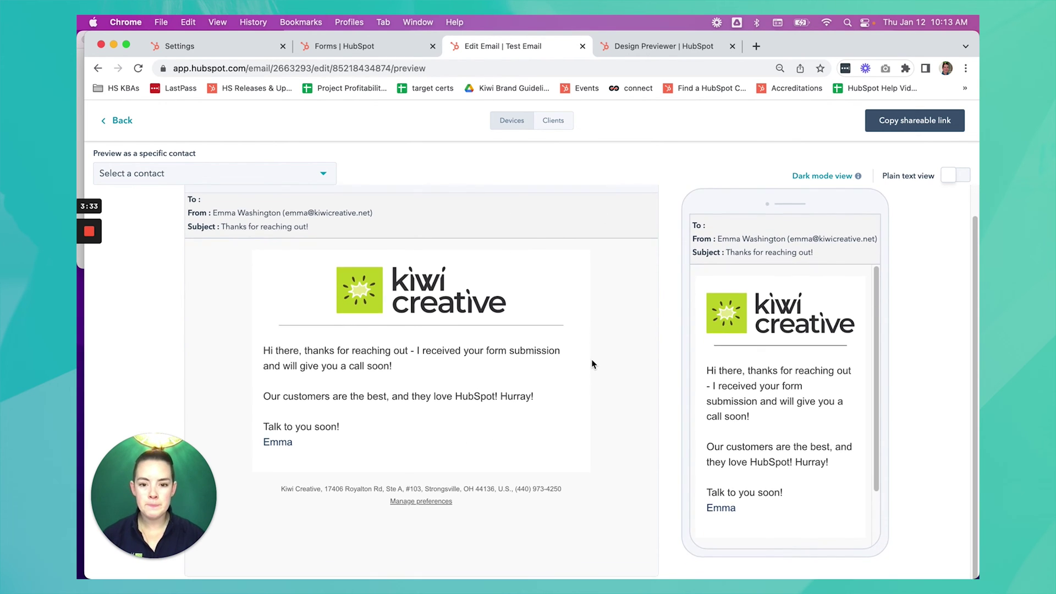
Step: On the email's preferences page, opt out of One to One, then preview the VAST template
click(421, 501)
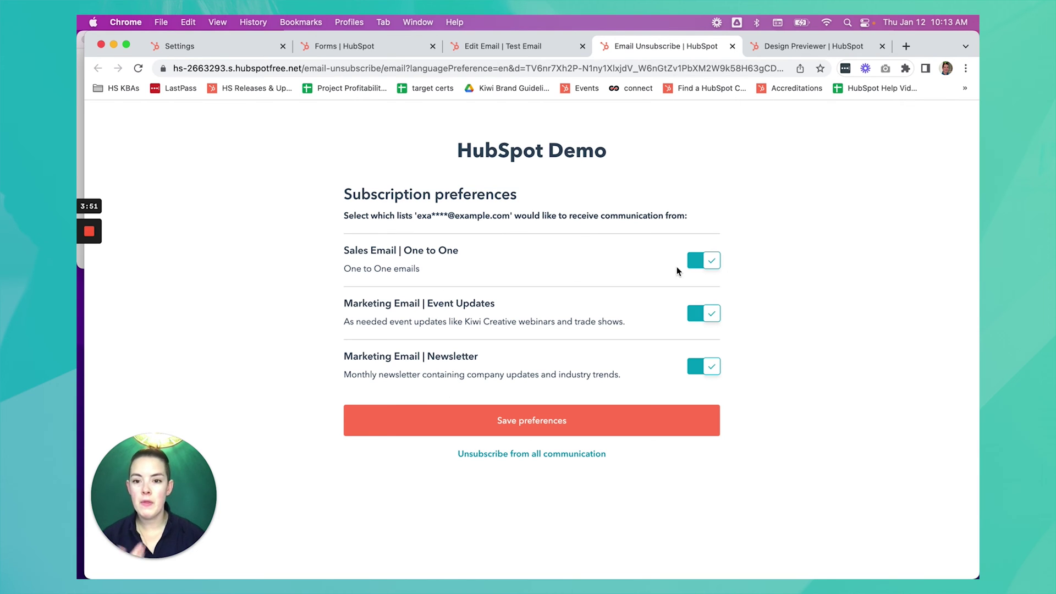
click(697, 267)
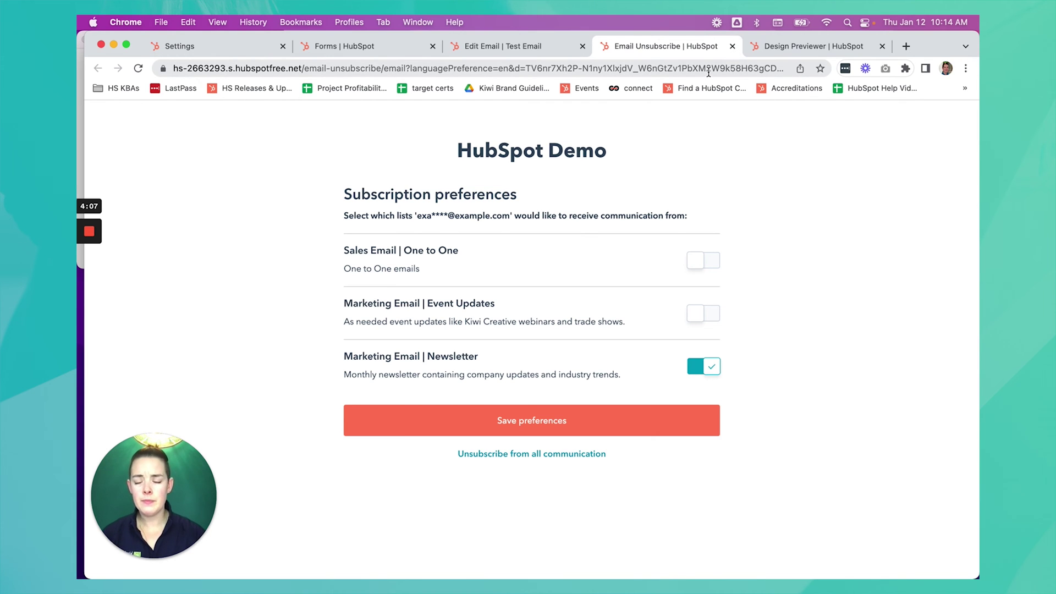
click(771, 47)
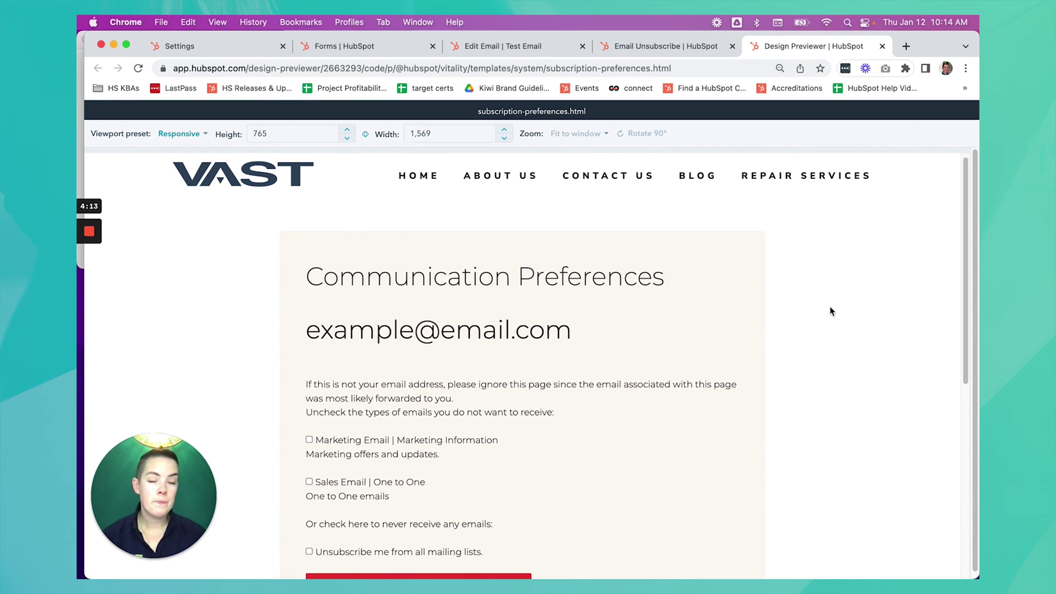
Step: Compare the live preferences page with the template preview, then close the Design Previewer
click(681, 46)
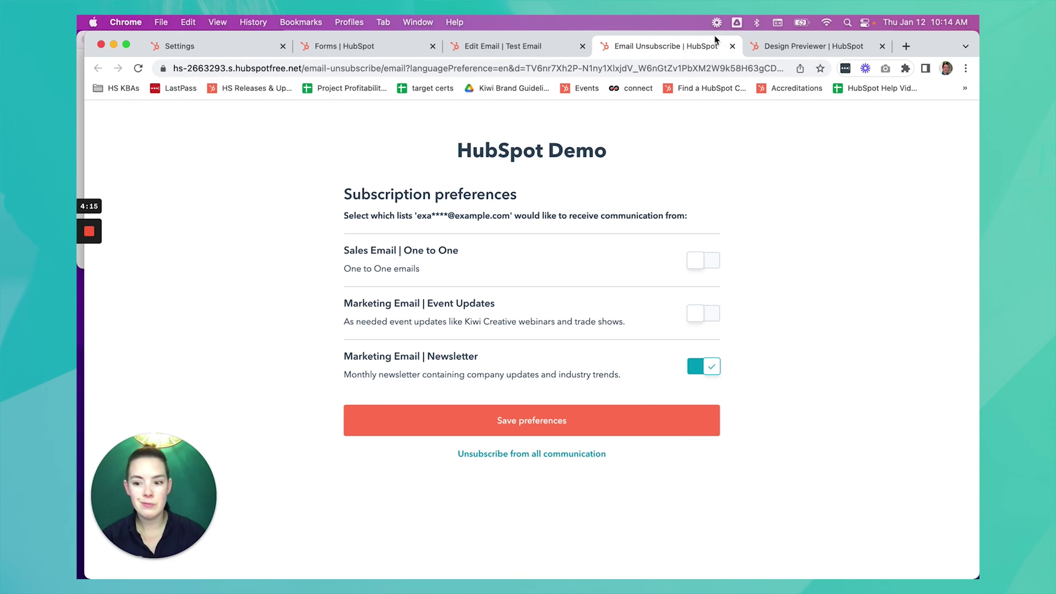
click(808, 49)
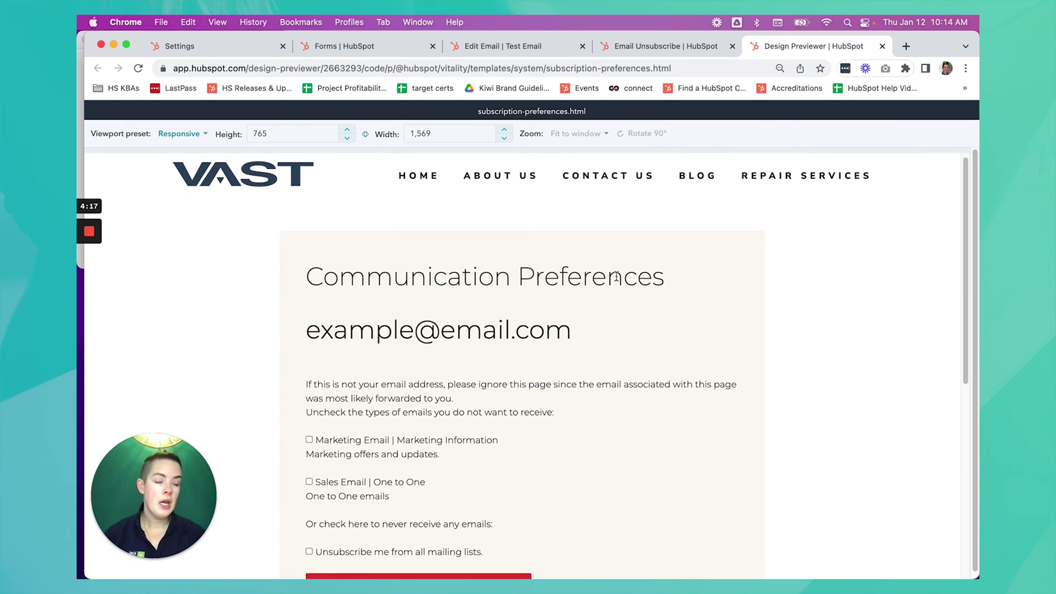
scroll(569, 351, down, 2)
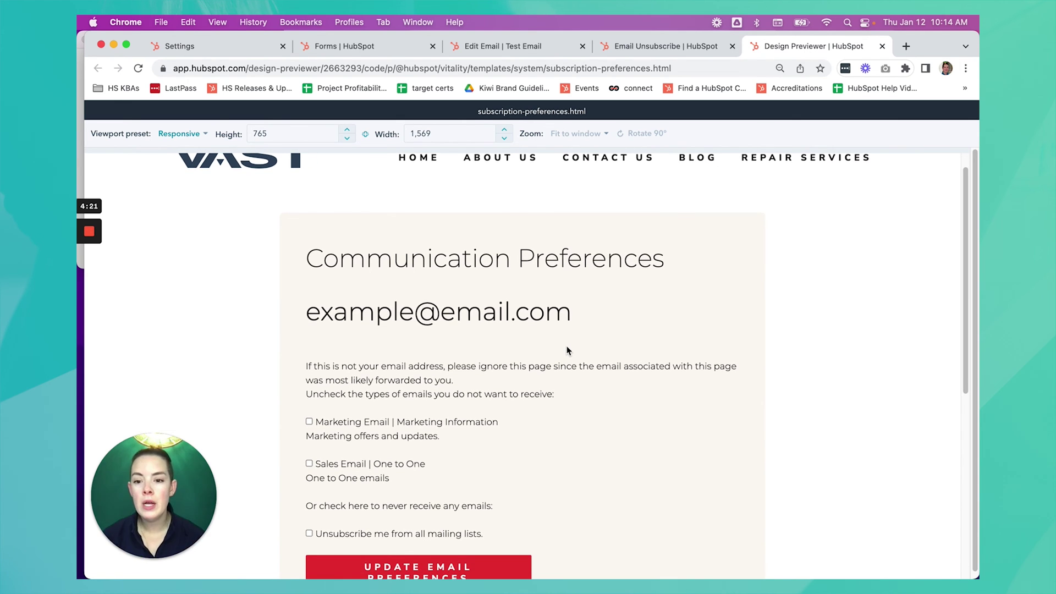
scroll(568, 351, down, 1)
scroll(587, 330, up, 2)
scroll(434, 275, down, 5)
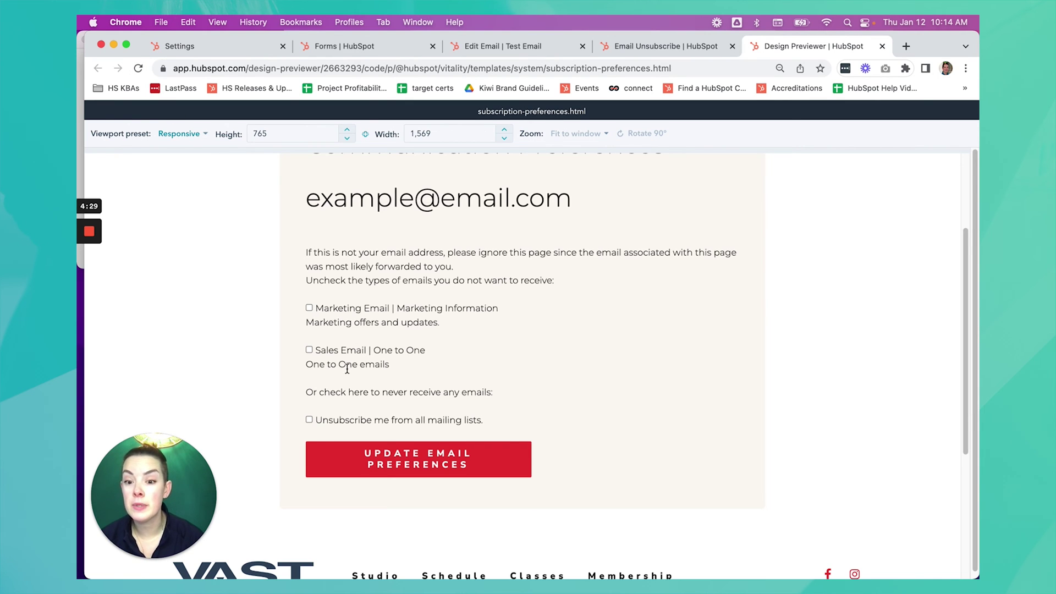
click(882, 46)
mouse_move(96, 301)
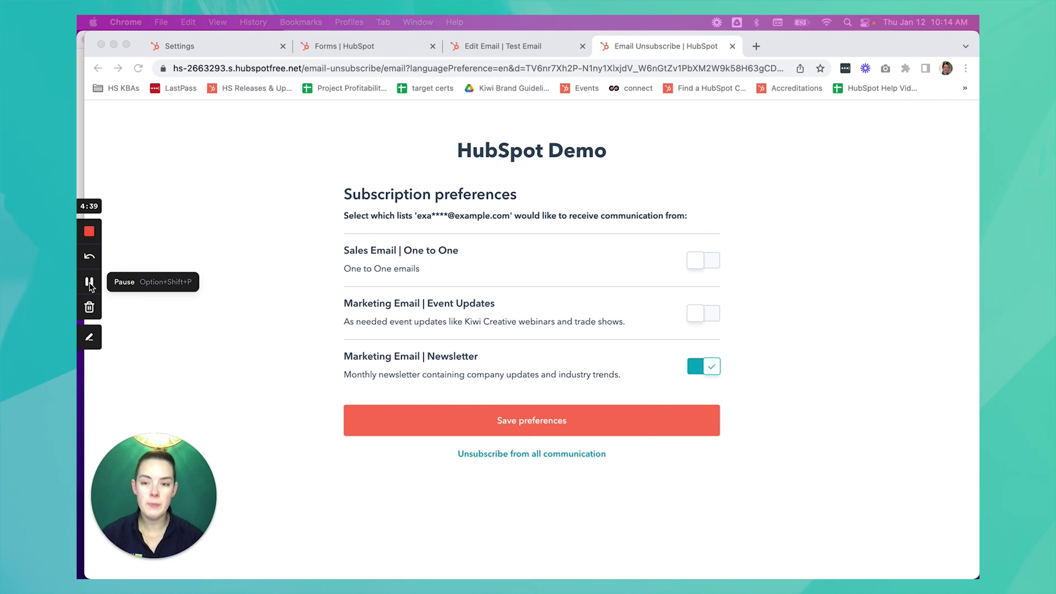
Step: Switch to the Test Web Form editor and reload it
click(365, 52)
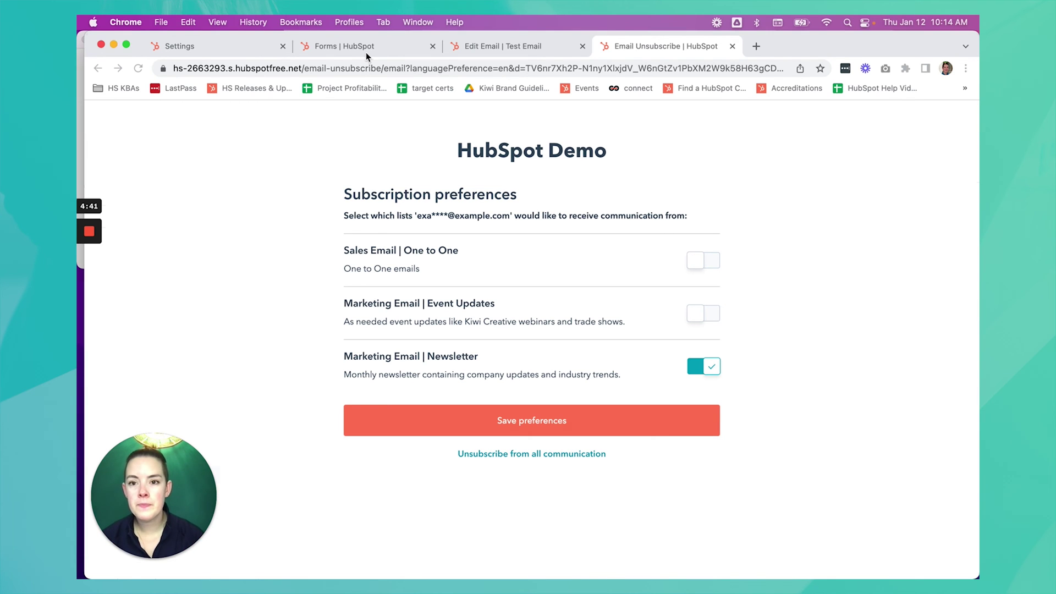
key(super+r)
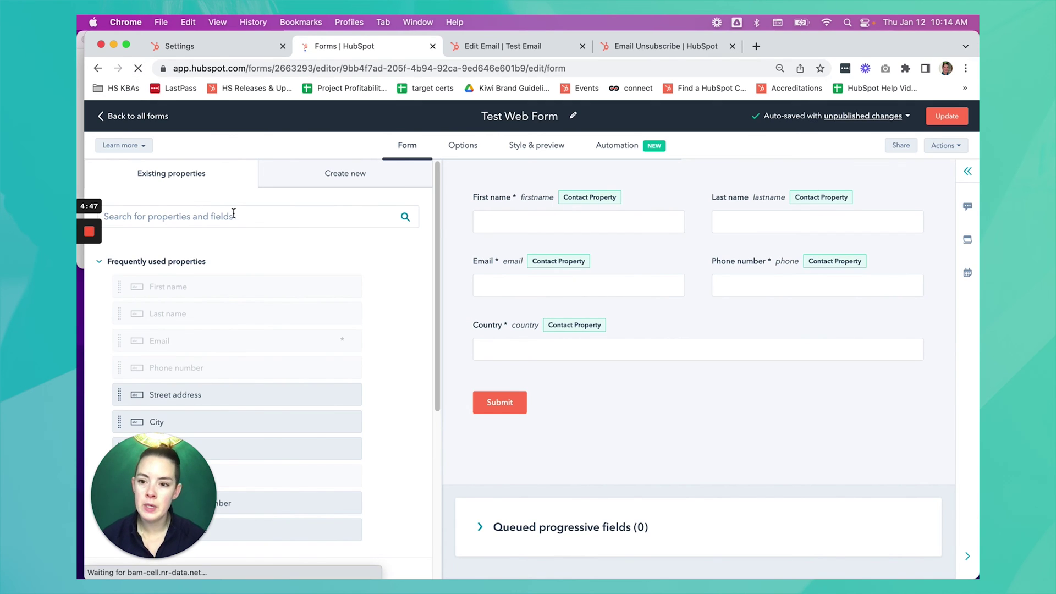
mouse_move(103, 266)
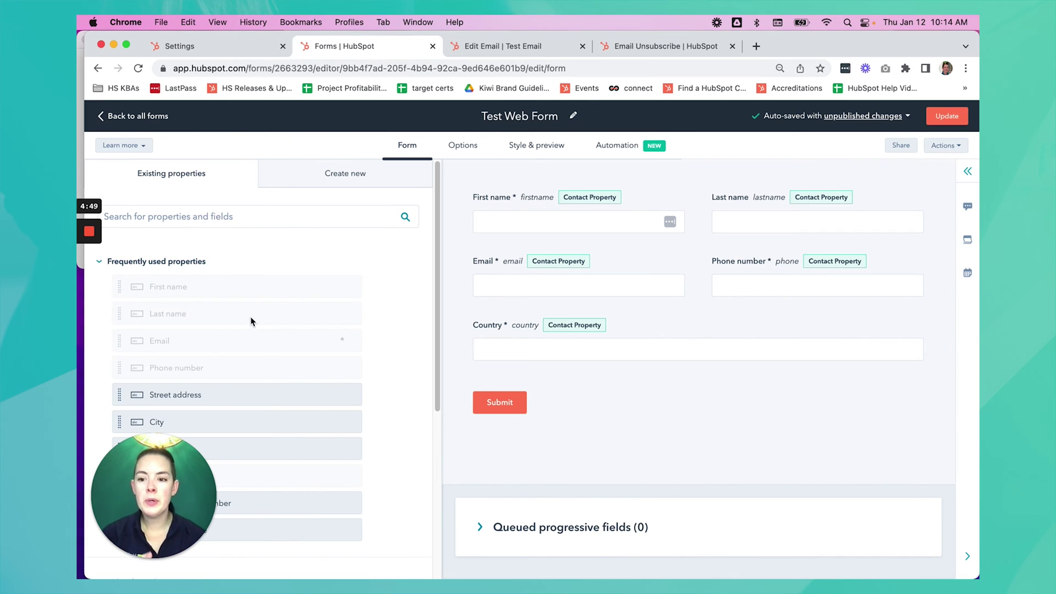
scroll(265, 315, down, 1)
drag(191, 485, 445, 485)
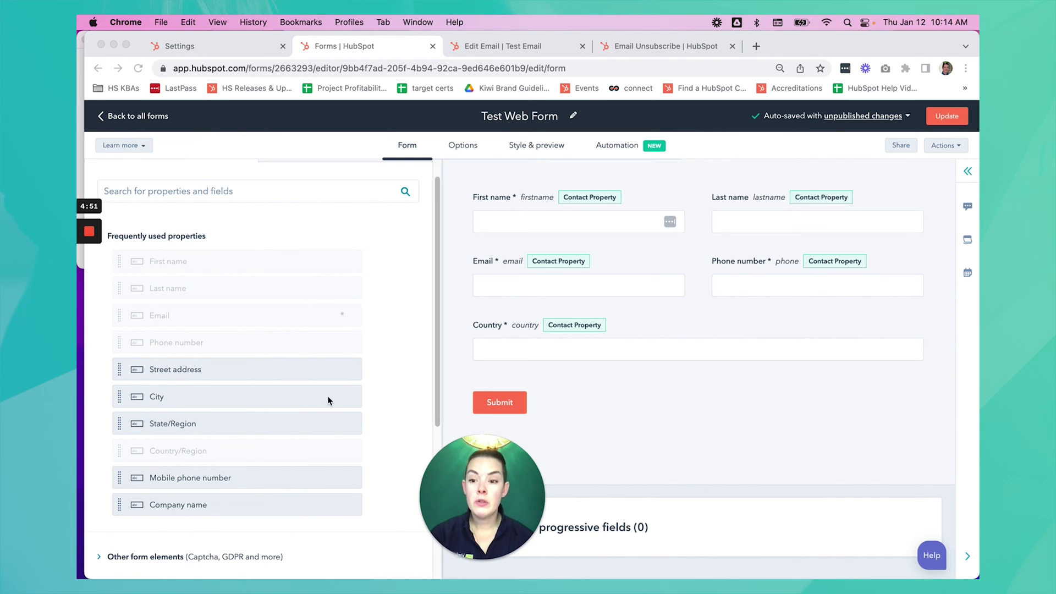
scroll(195, 301, up, 1)
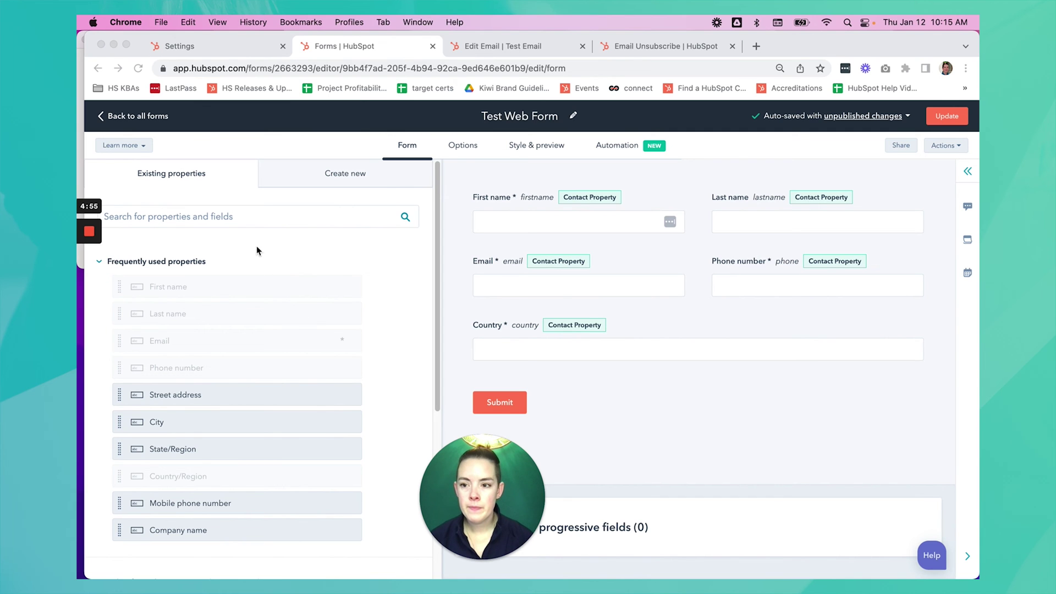
Step: Expand Other form elements to show CAPTCHA off and GDPR options set to None
click(351, 281)
scroll(349, 278, down, 8)
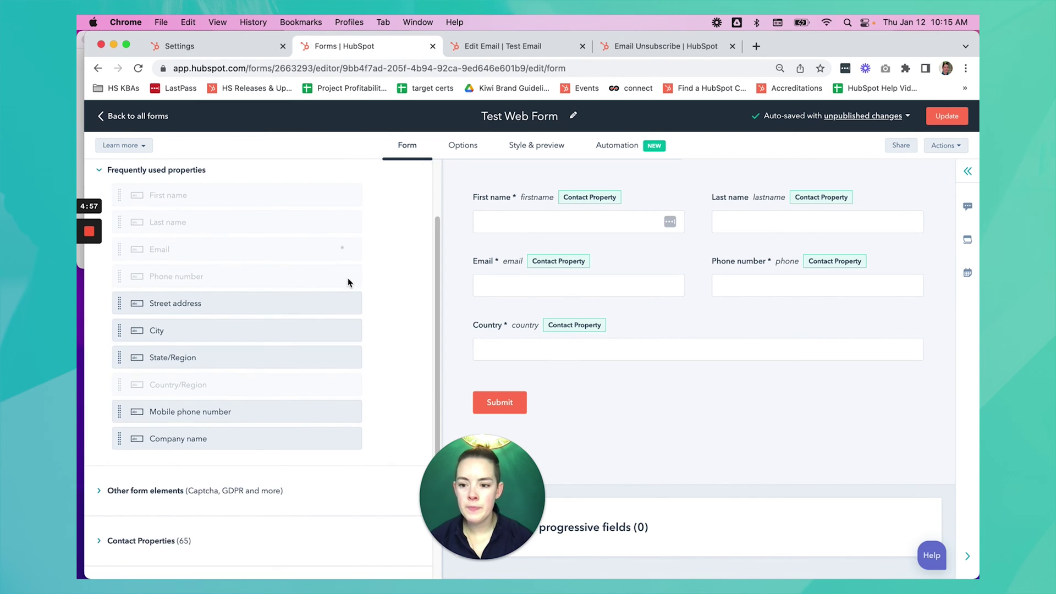
scroll(345, 278, down, 1)
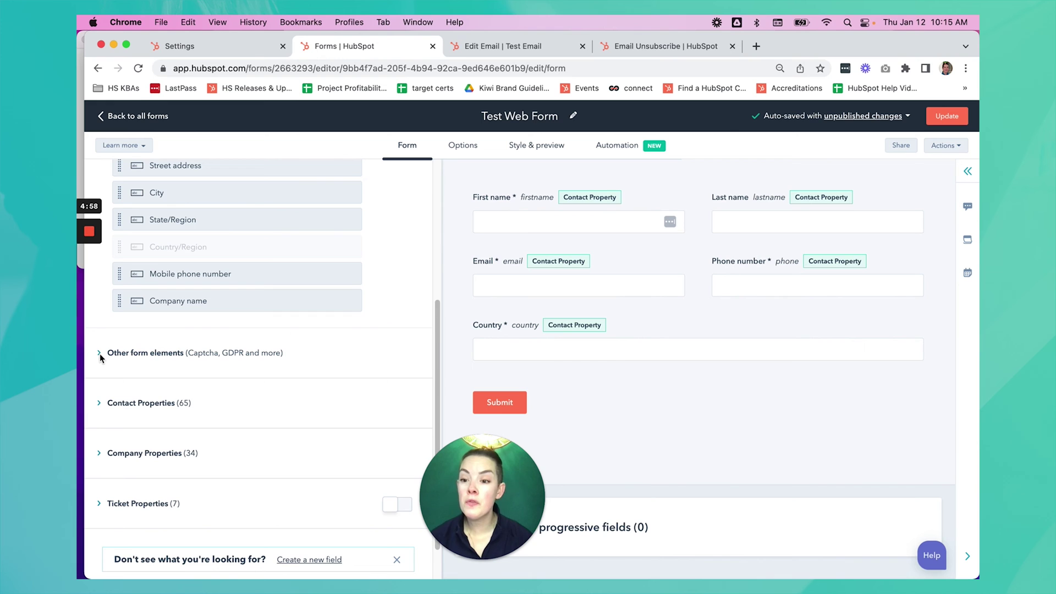
scroll(121, 368, up, 6)
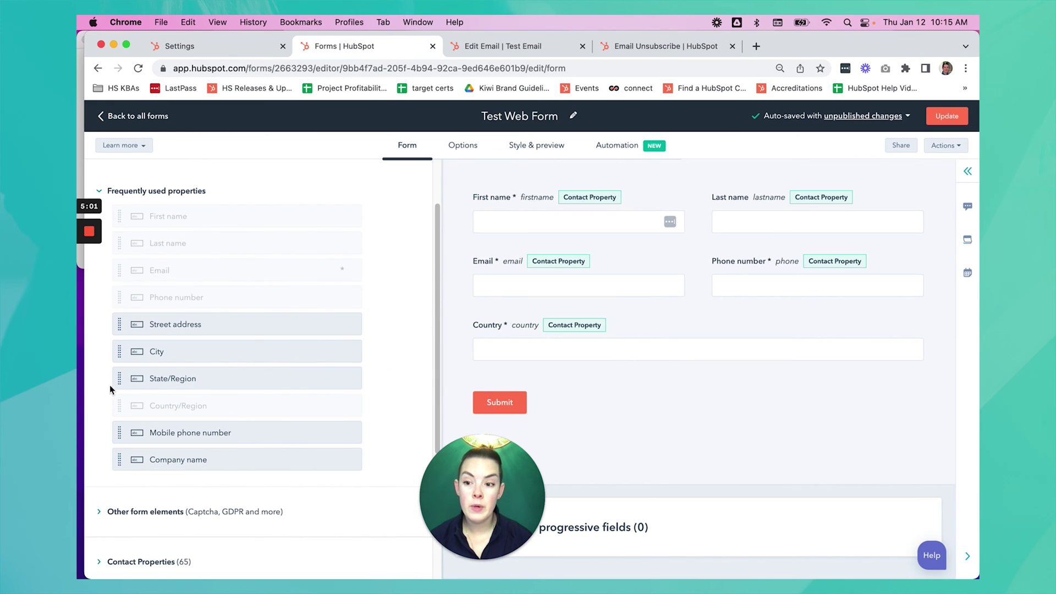
click(99, 513)
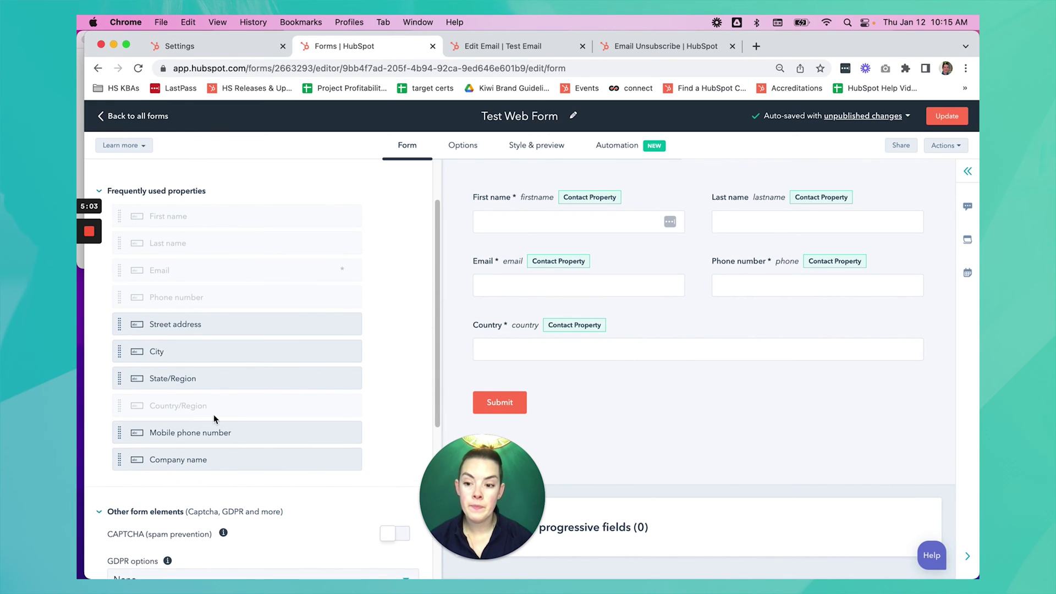
scroll(236, 404, down, 1)
scroll(259, 395, down, 9)
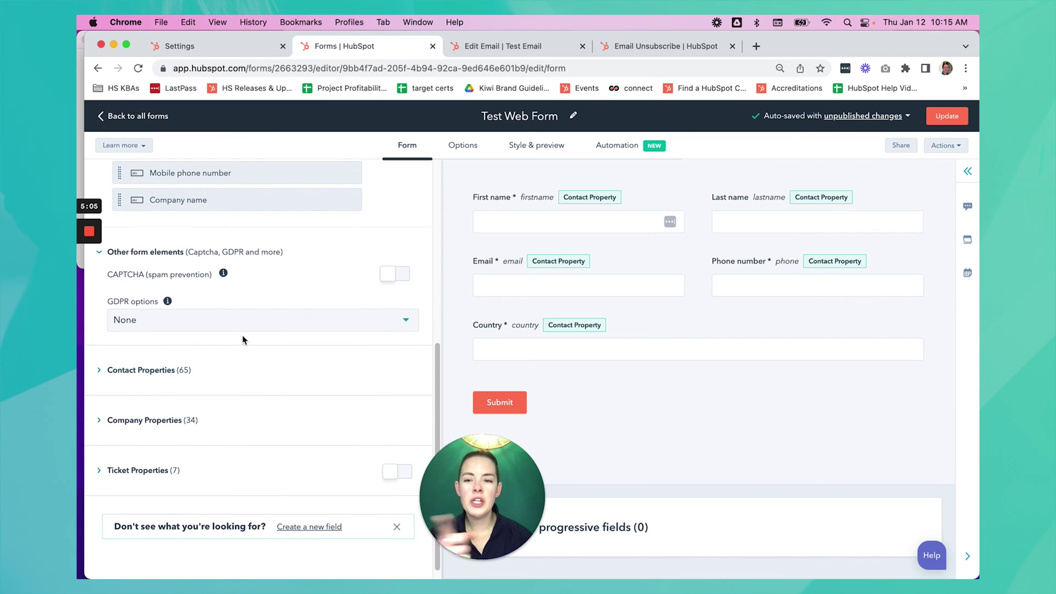
Step: Choose the GDPR option adding a communications consent checkbox, then open the consent block's settings
click(235, 327)
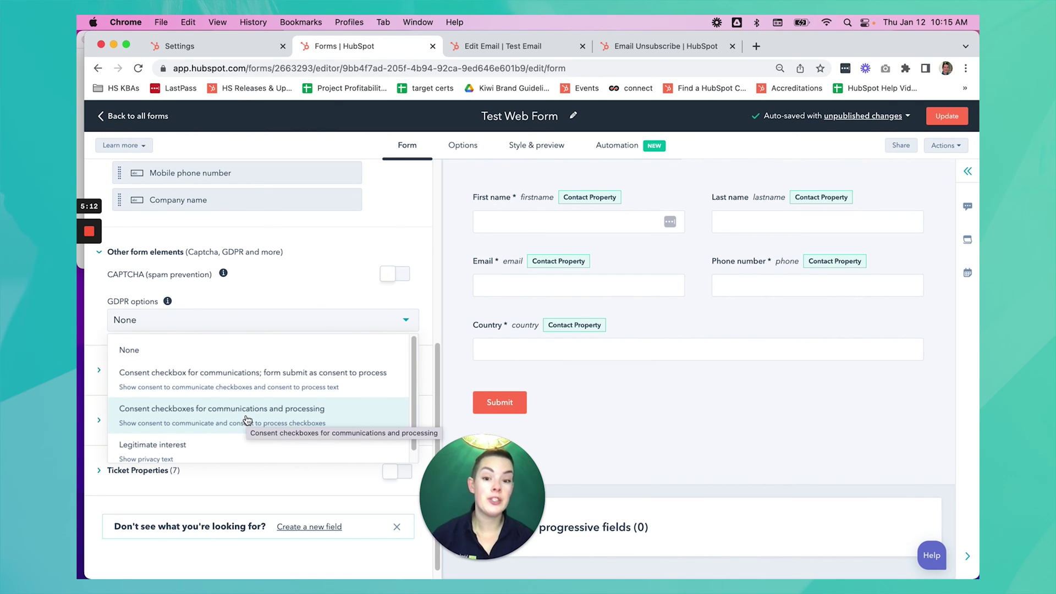
click(212, 392)
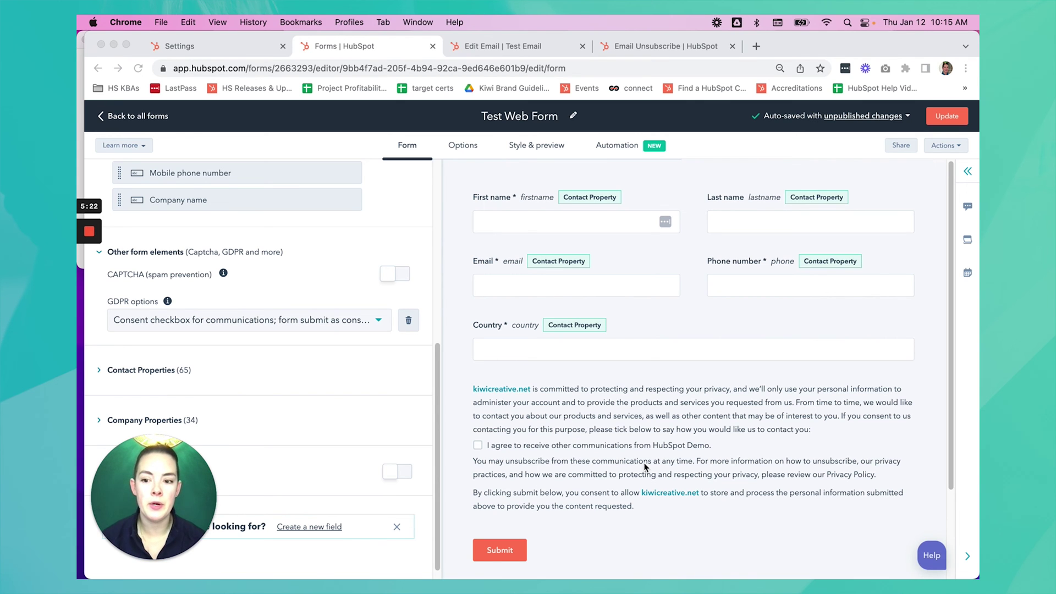
click(588, 435)
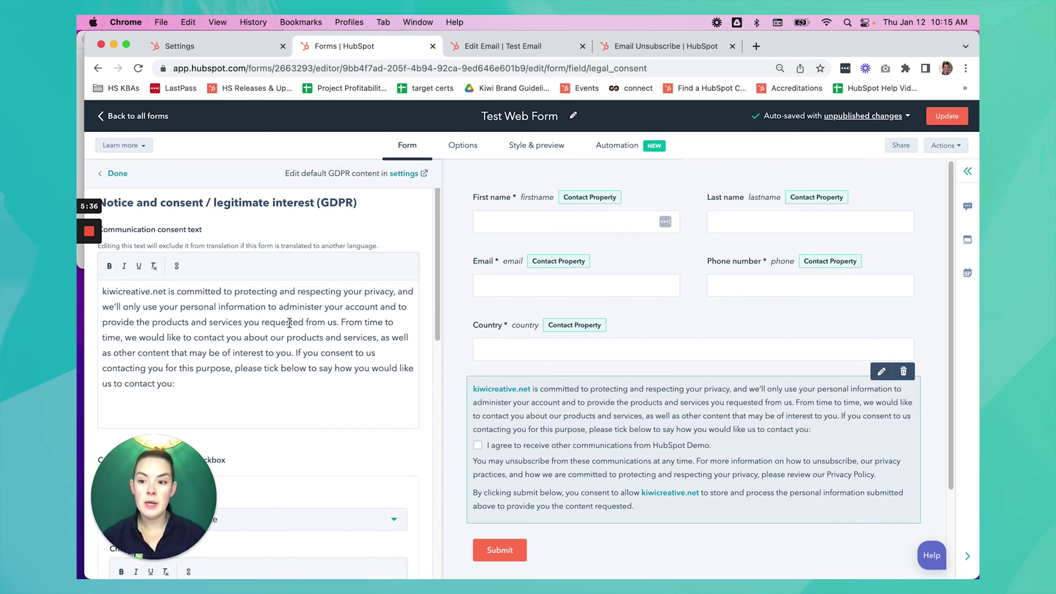
Step: Delete the communication consent notice text from the consent block
key(ctrl+a)
key(Delete)
scroll(232, 382, down, 3)
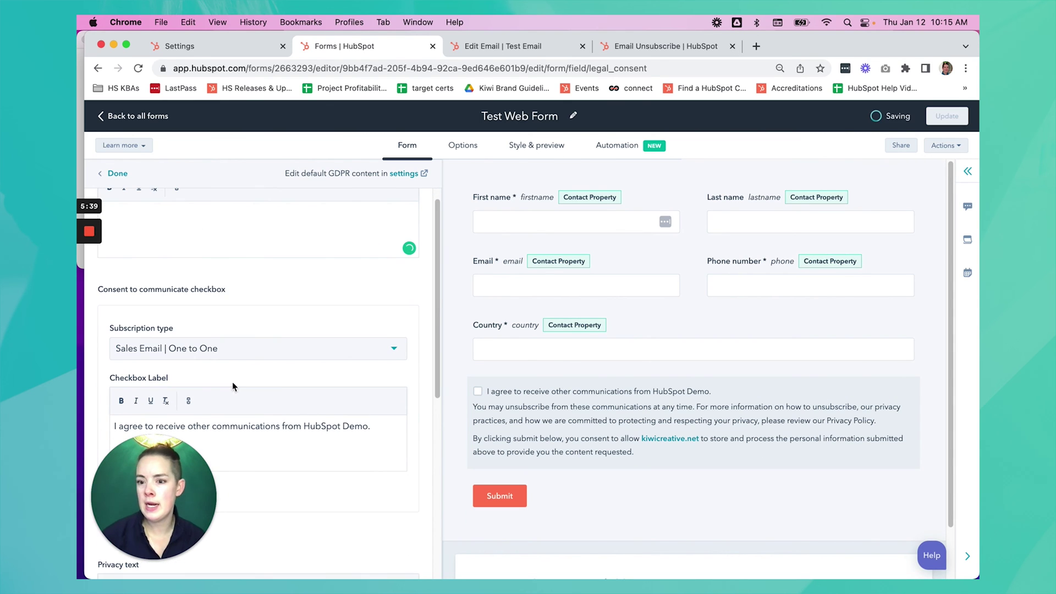
drag(209, 476, 519, 490)
scroll(340, 469, down, 7)
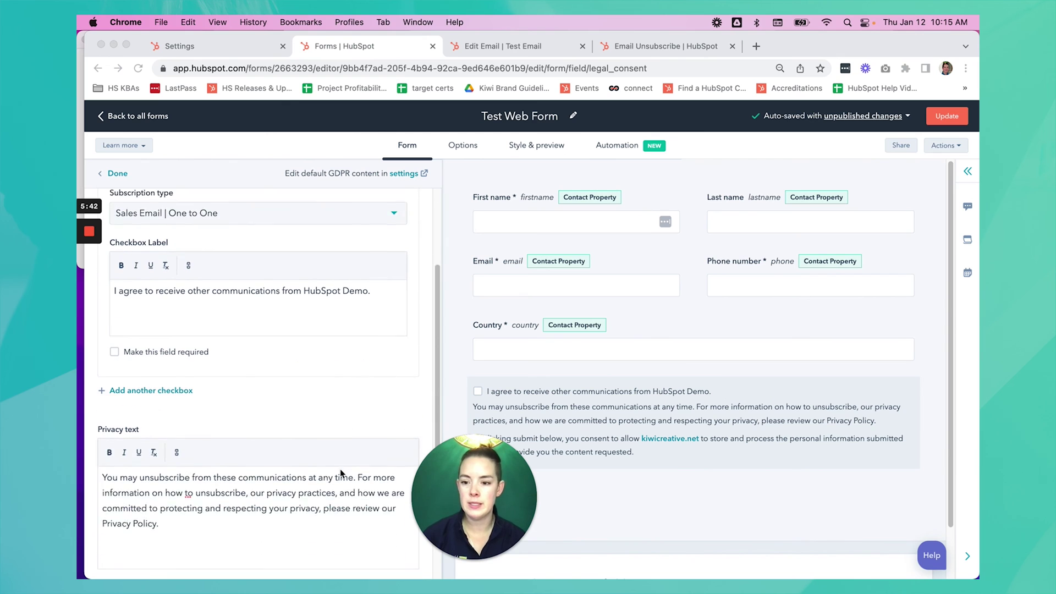
Step: Delete the privacy text and the process-consent text as well
click(231, 474)
key(ctrl+a)
key(Delete)
scroll(234, 474, down, 4)
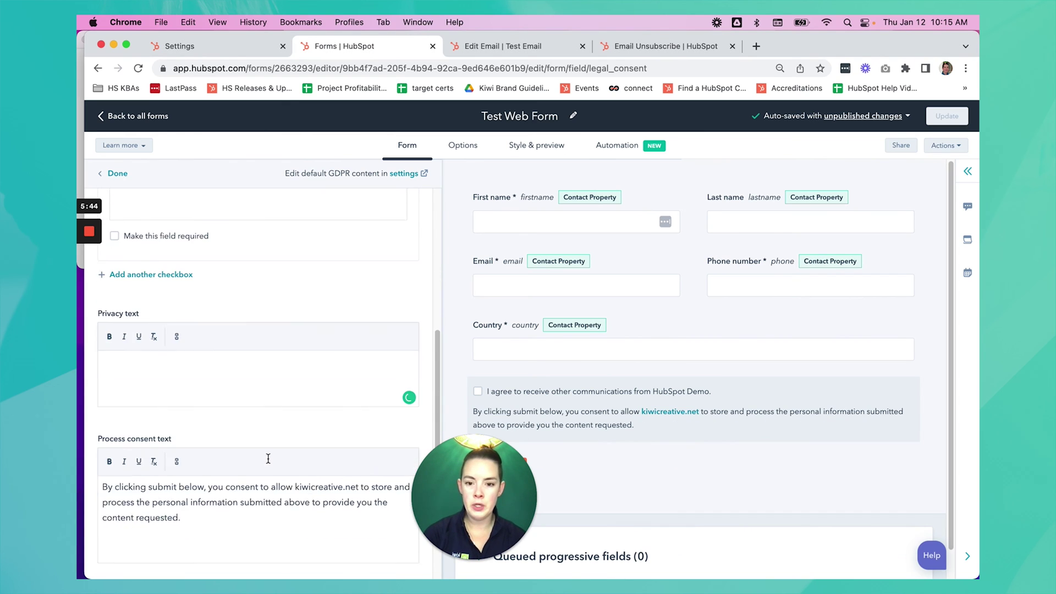
click(241, 477)
key(ctrl+a)
key(Delete)
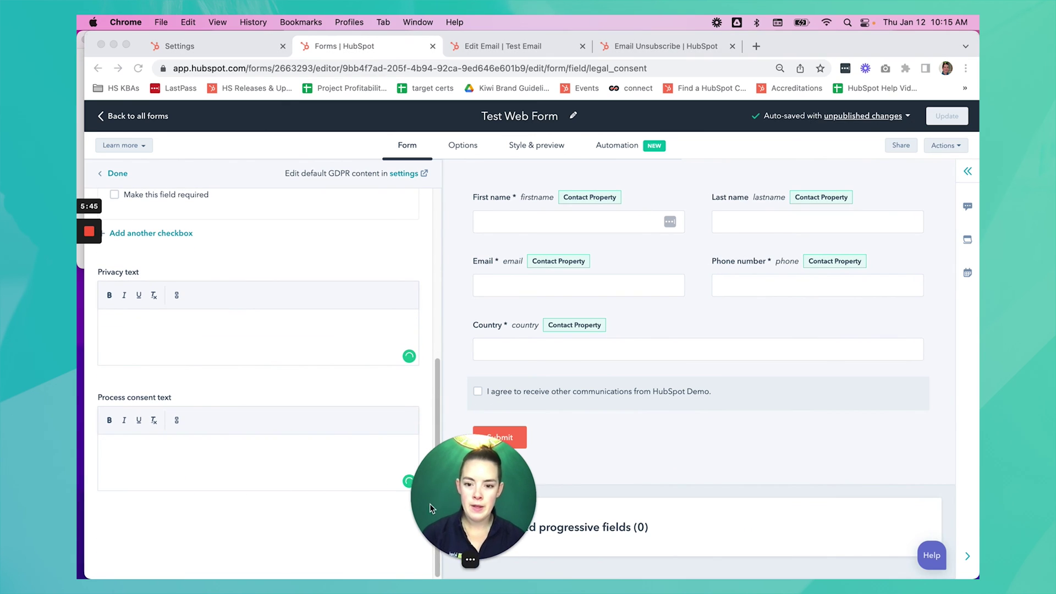
drag(430, 503, 244, 503)
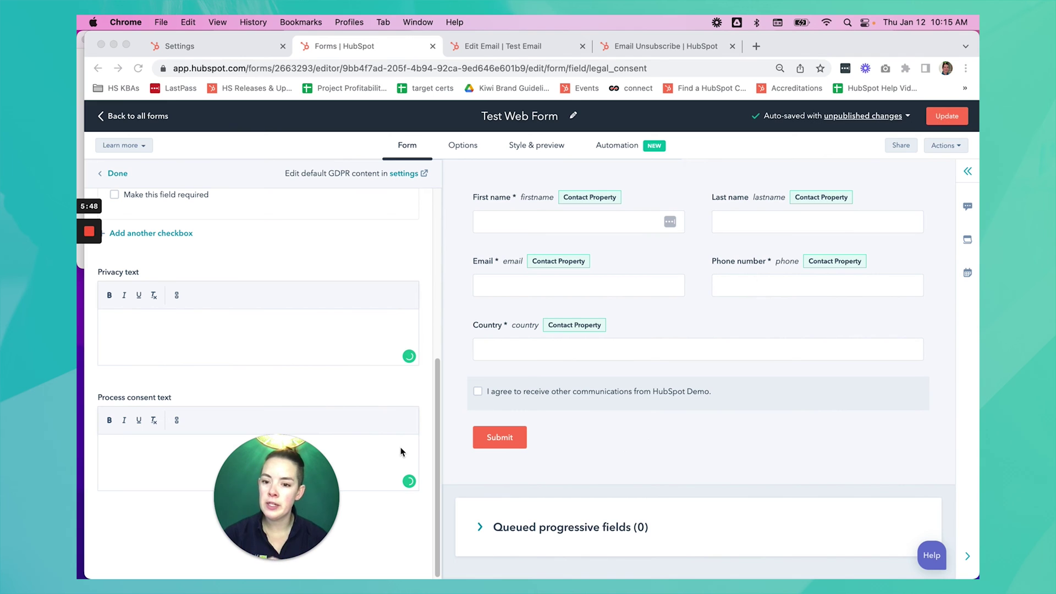
scroll(382, 389, up, 5)
scroll(381, 390, up, 3)
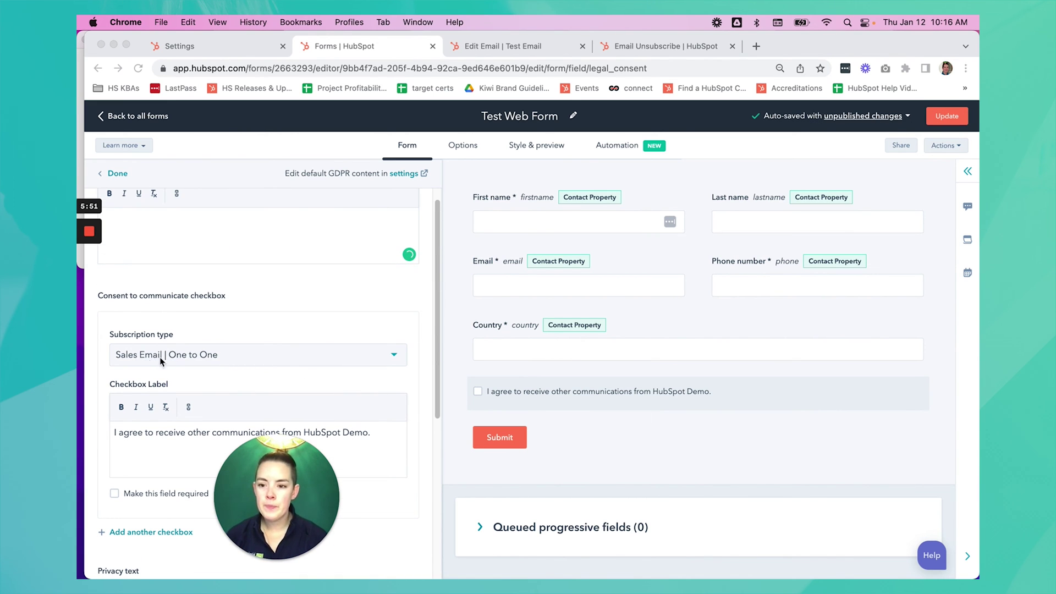
drag(270, 480, 146, 487)
scroll(268, 404, down, 2)
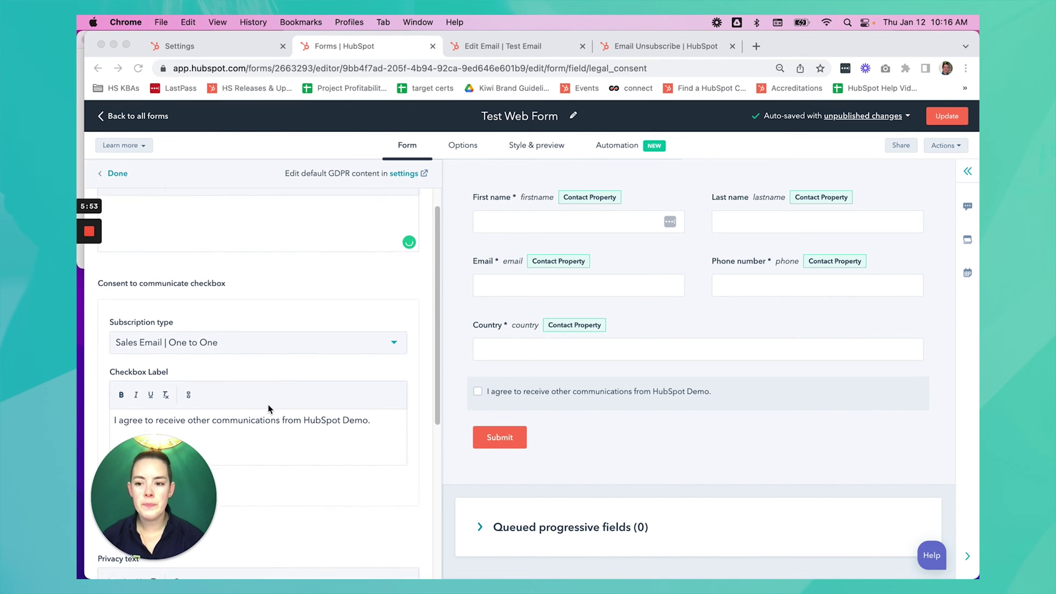
Step: Open the consent checkbox's Subscription type list, currently Sales Email | One to One
click(289, 337)
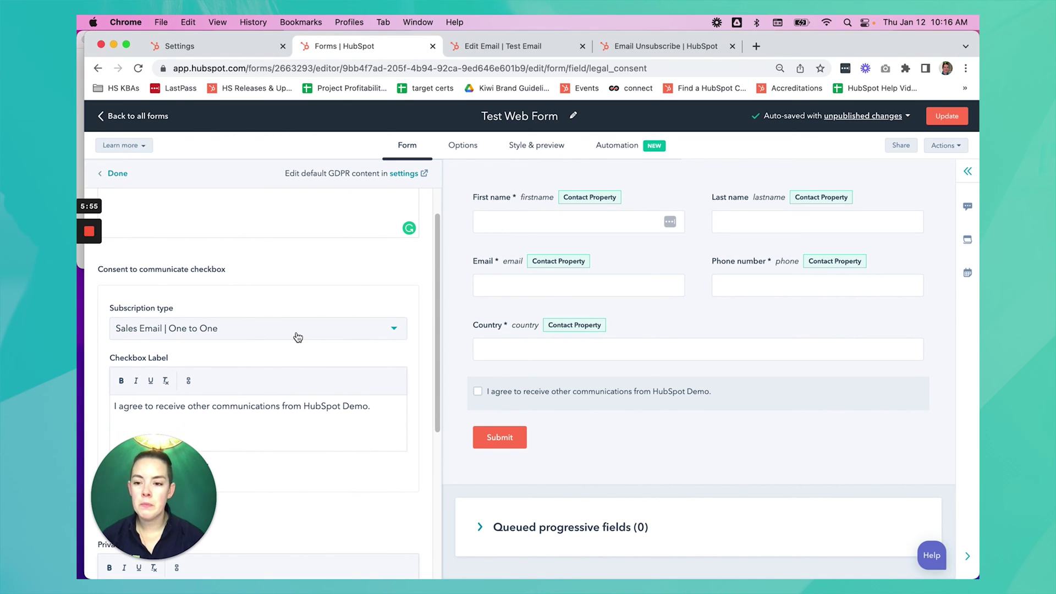
click(294, 338)
scroll(275, 319, down, 4)
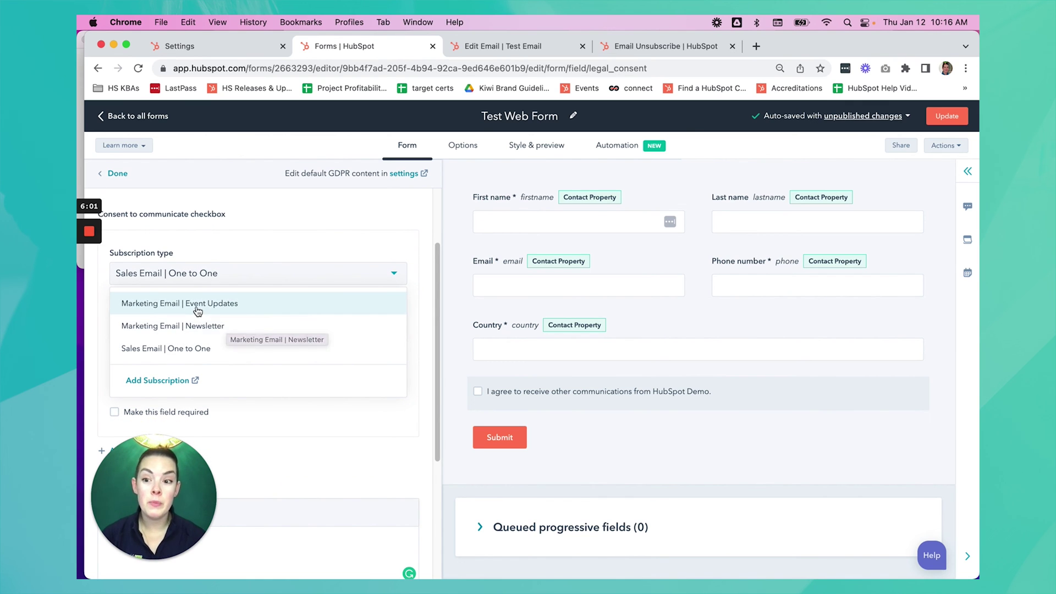
Step: Link the consent checkbox to Marketing Email | Event Updates, leaving it not required
click(259, 305)
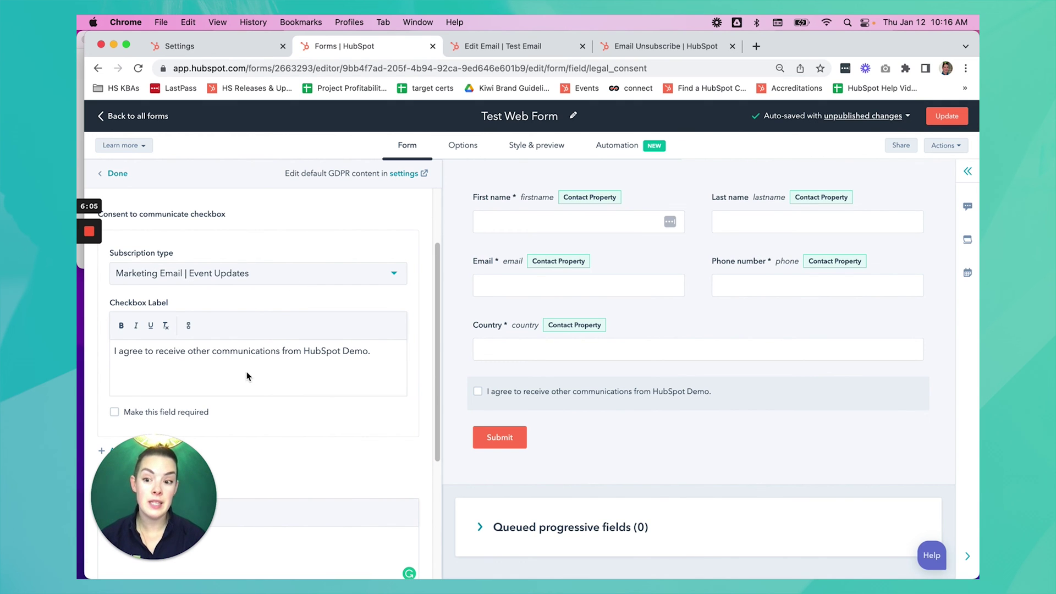
click(115, 413)
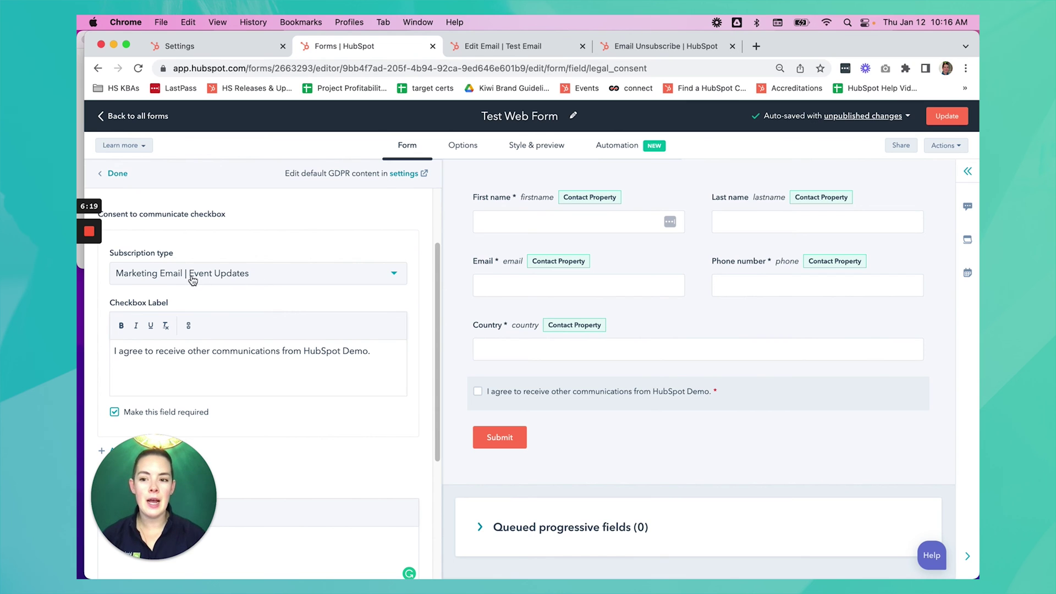
click(115, 412)
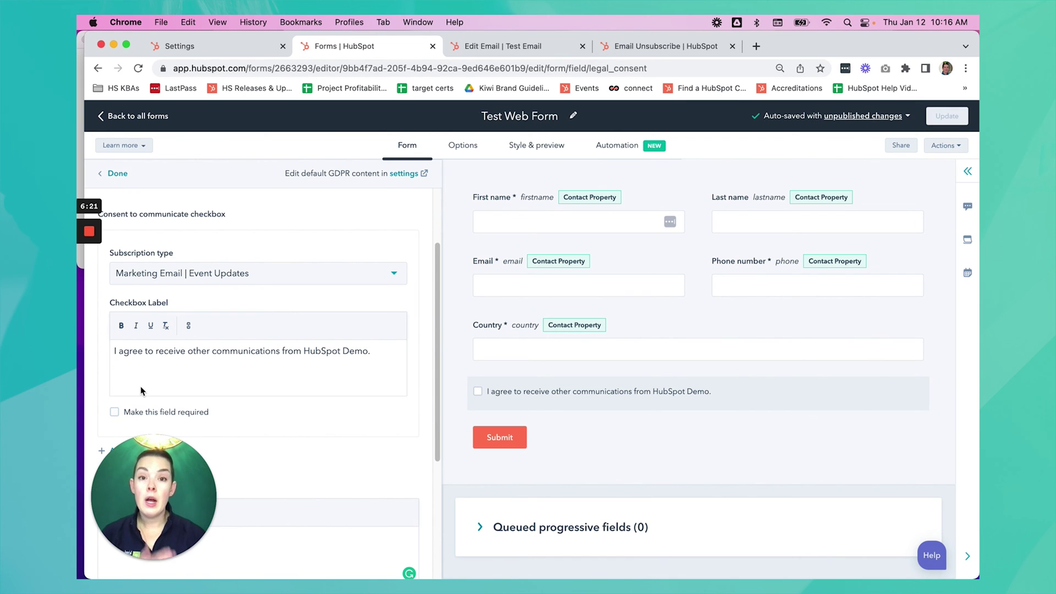
Step: Change the consent label to 'I would also like to receive other communications from HubSpot Demo.'
click(122, 352)
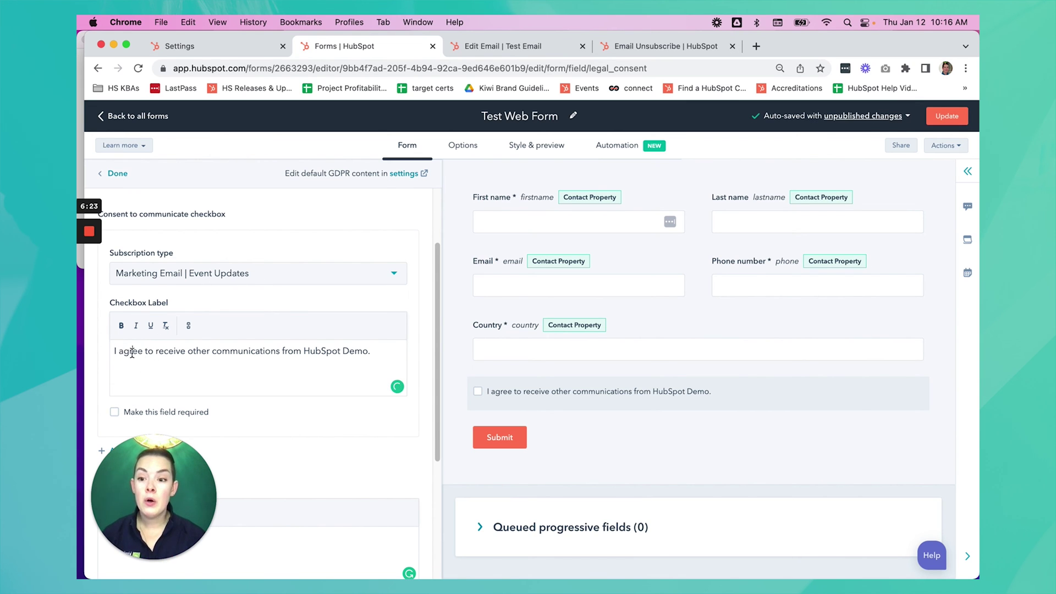
double_click(132, 351)
text(would also li)
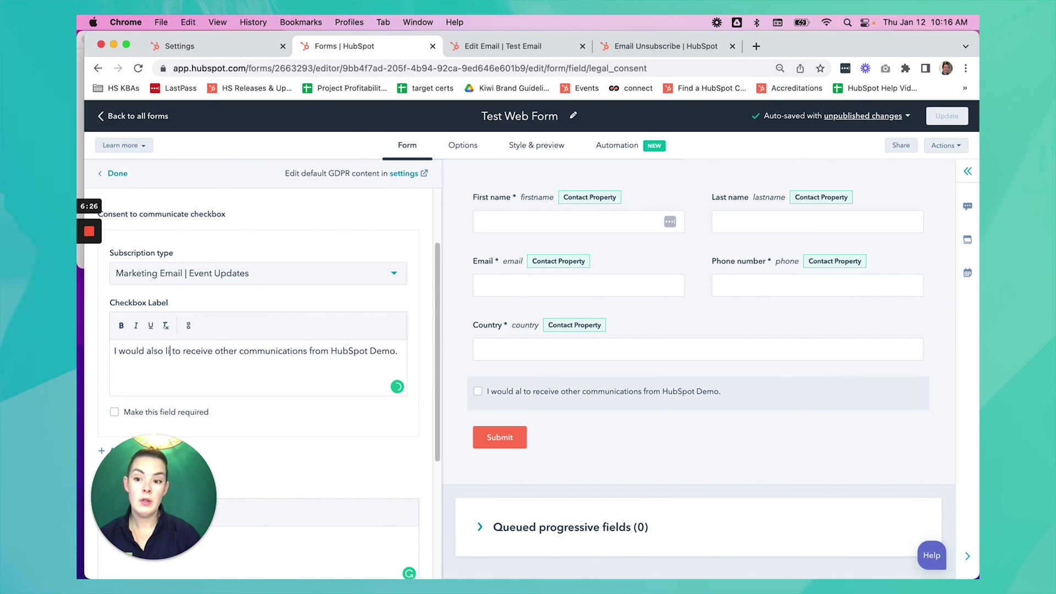
text(ke)
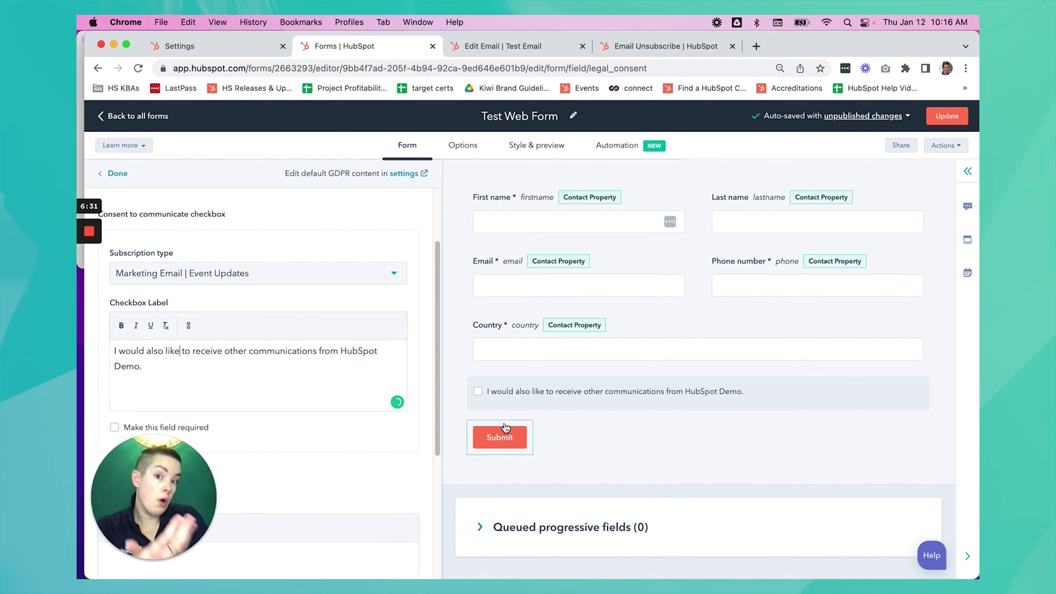
Step: Keep Event Updates as the checkbox's subscription type and return to Email Subscription Types settings
click(230, 281)
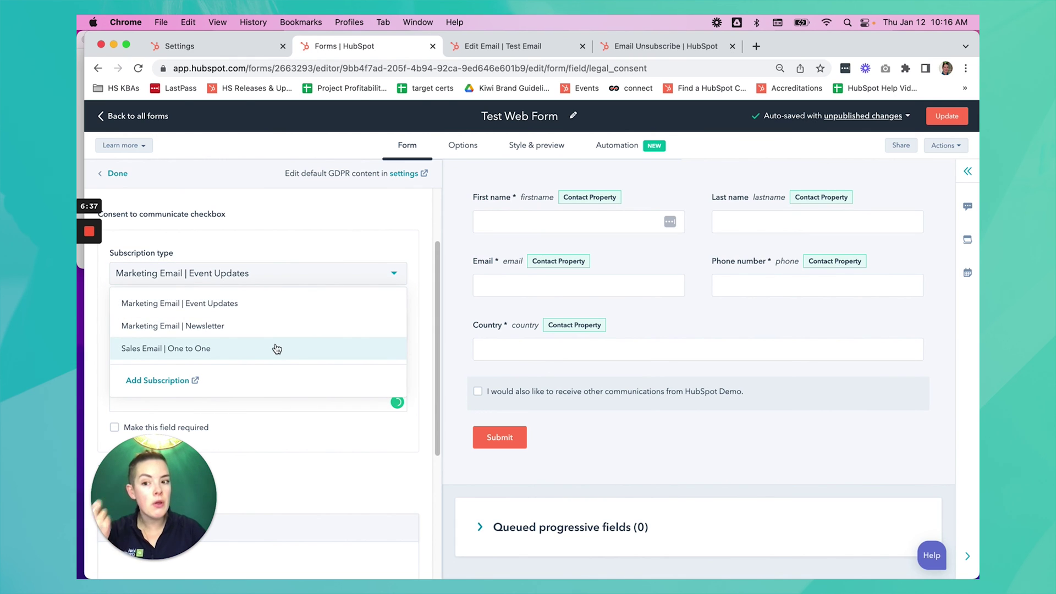
click(296, 278)
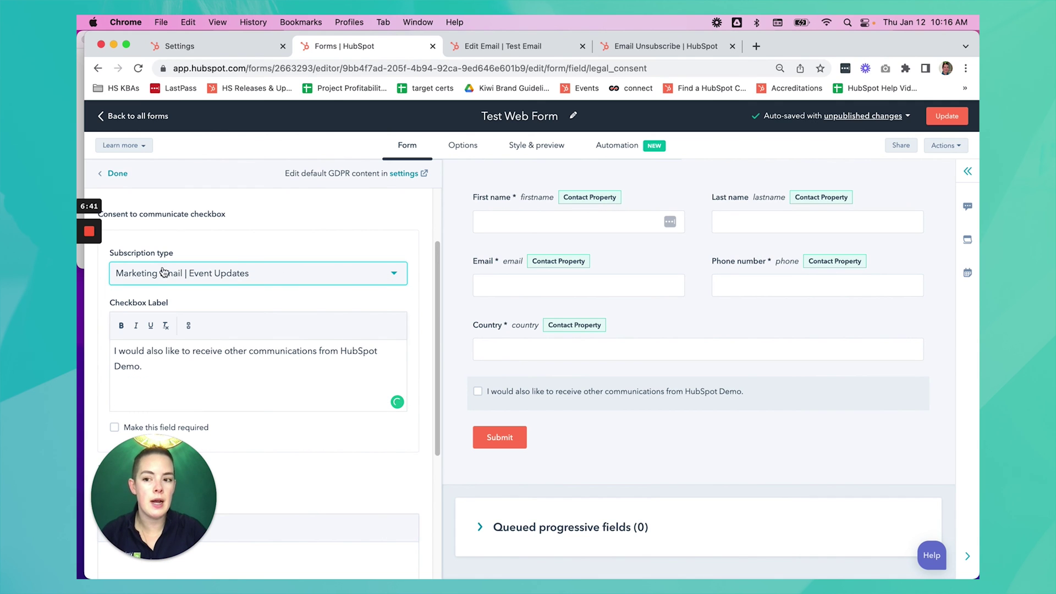
click(90, 282)
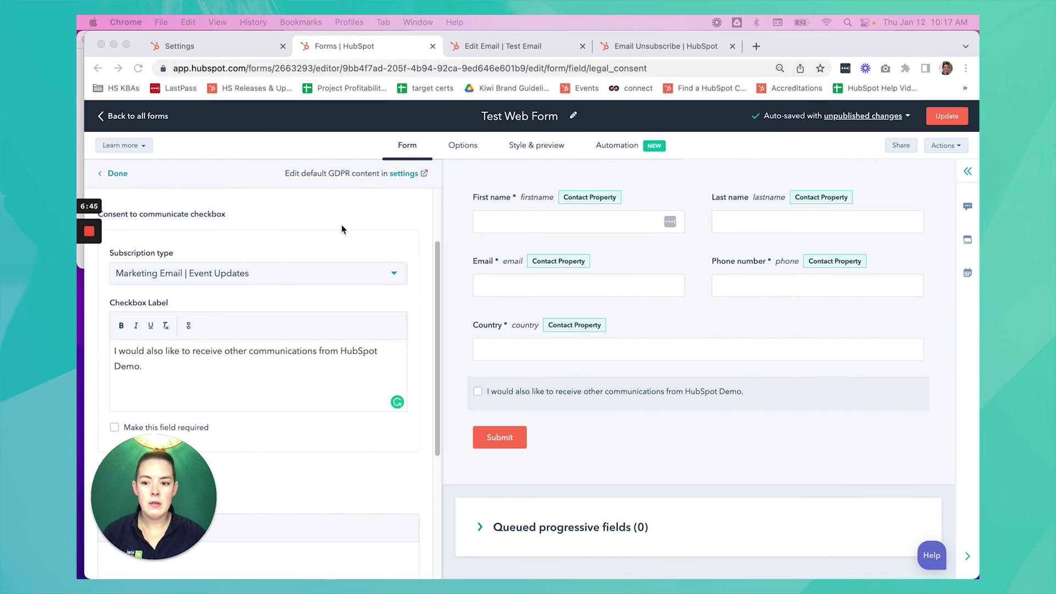
click(236, 44)
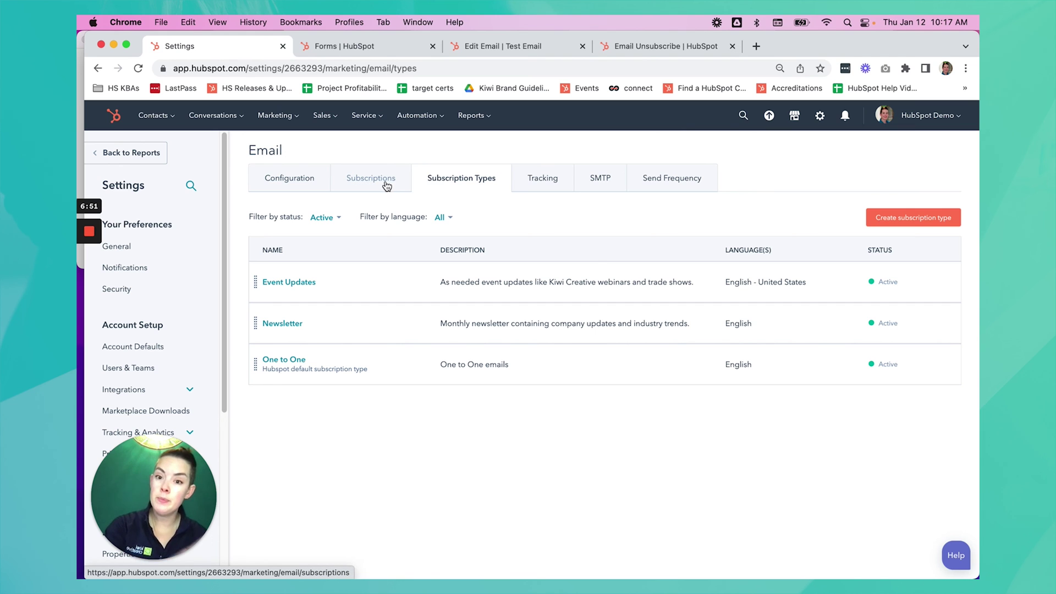
Step: Show the Email Subscriptions page and scroll through the preference, confirmation and unknown-contact page settings
click(386, 185)
scroll(443, 269, down, 1)
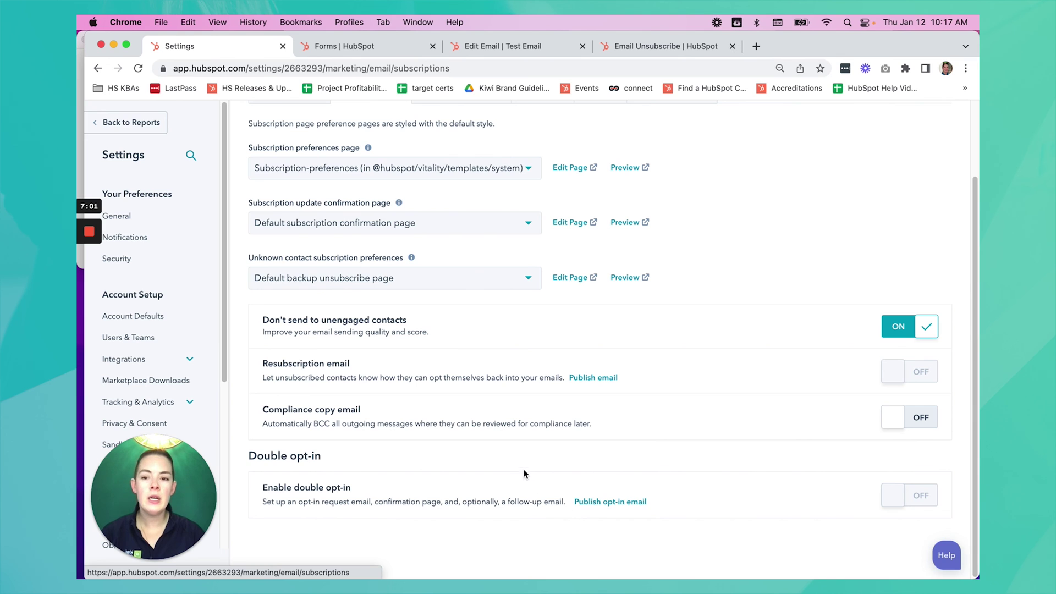
scroll(517, 470, up, 1)
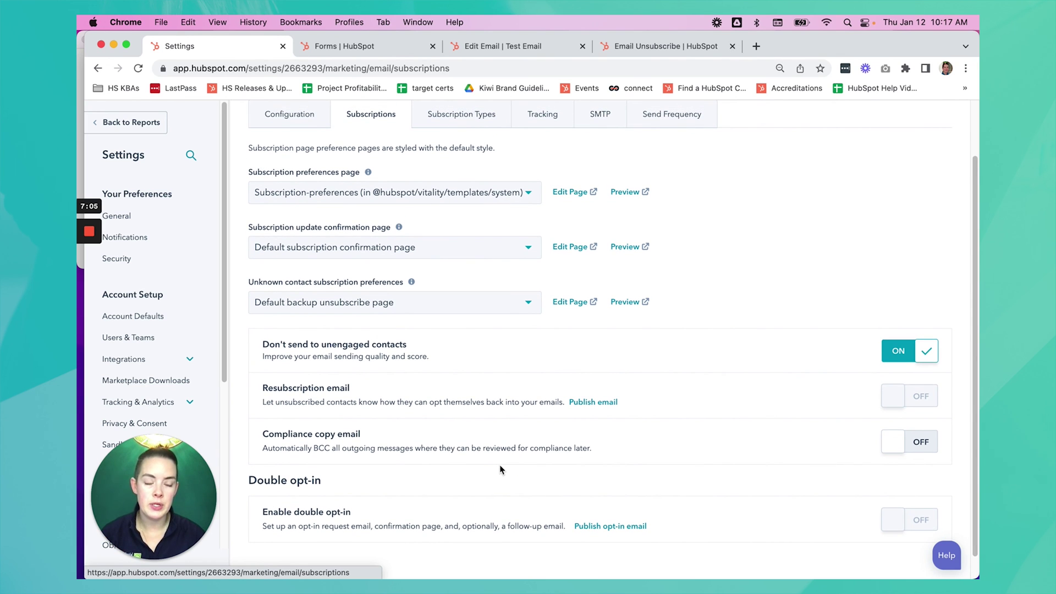
mouse_move(90, 242)
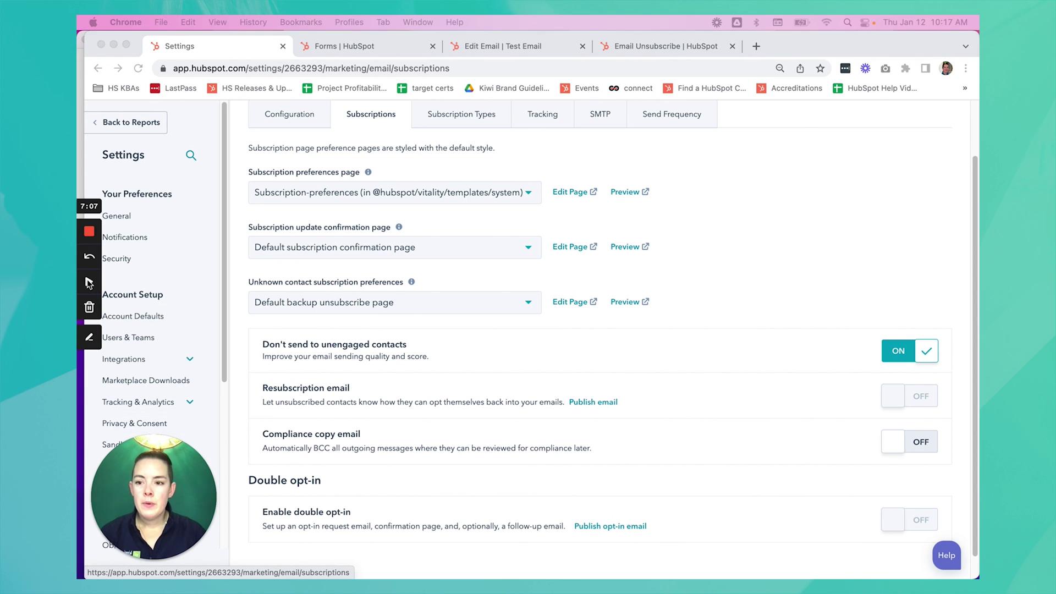